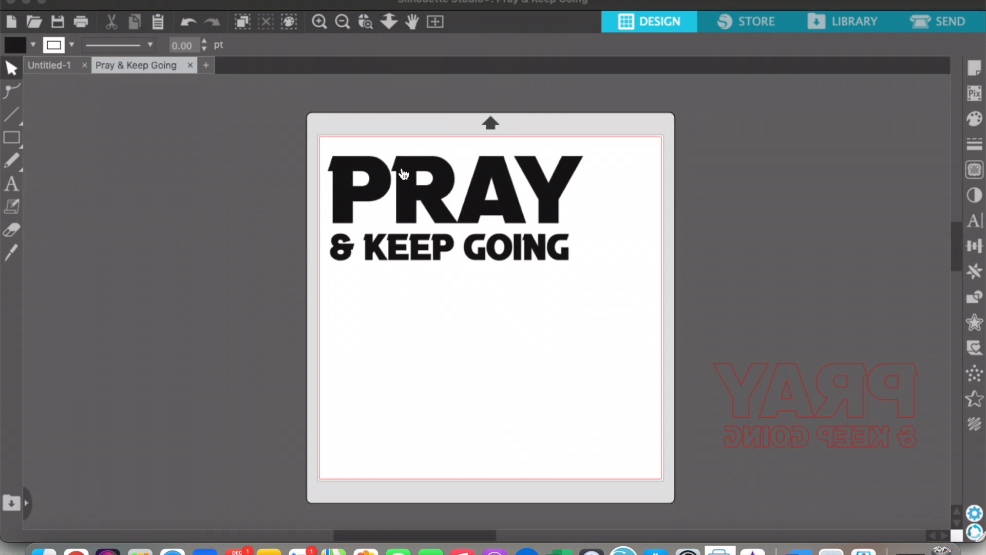
{"action": "left_click", "coordinate": [402, 170]}
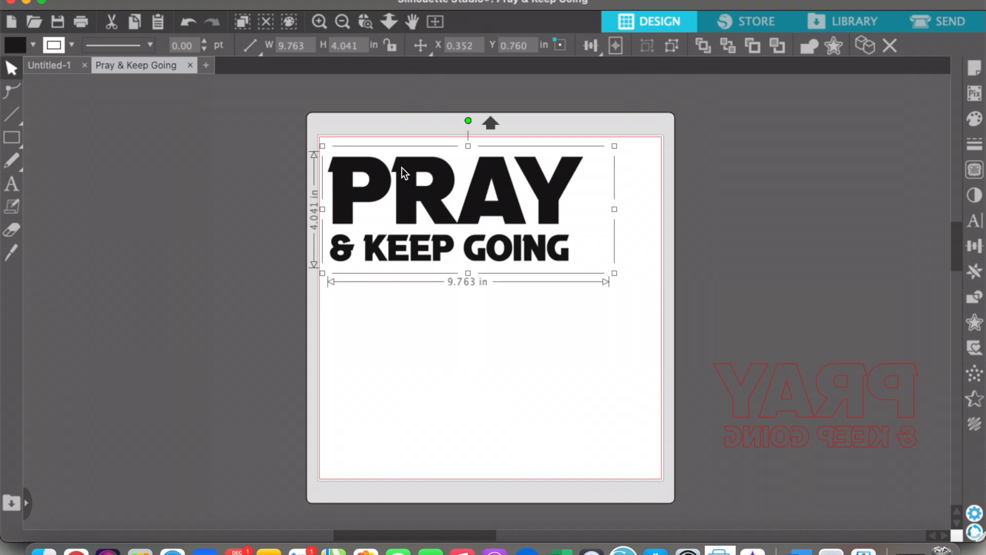
{"action": "left_click", "coordinate": [386, 319]}
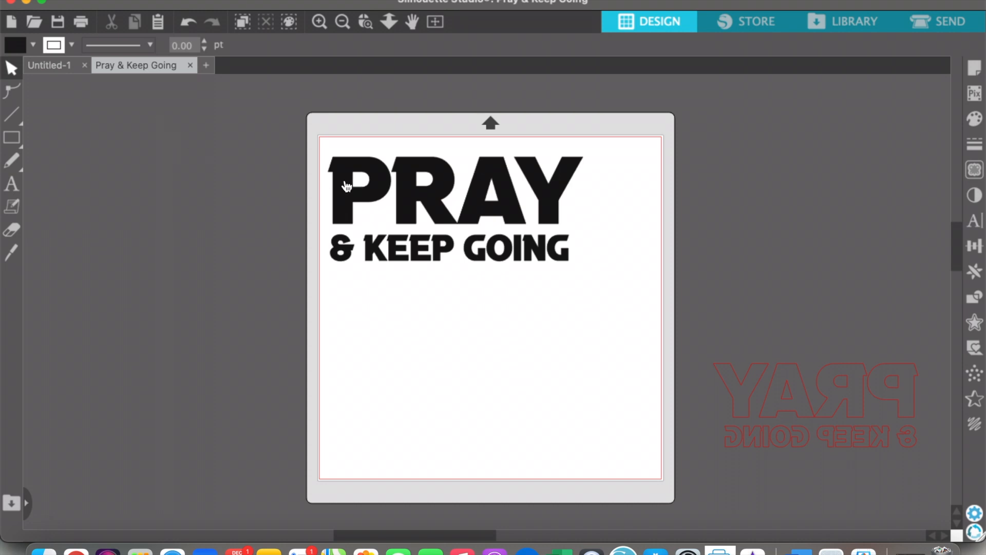
{"action": "left_click", "coordinate": [34, 48]}
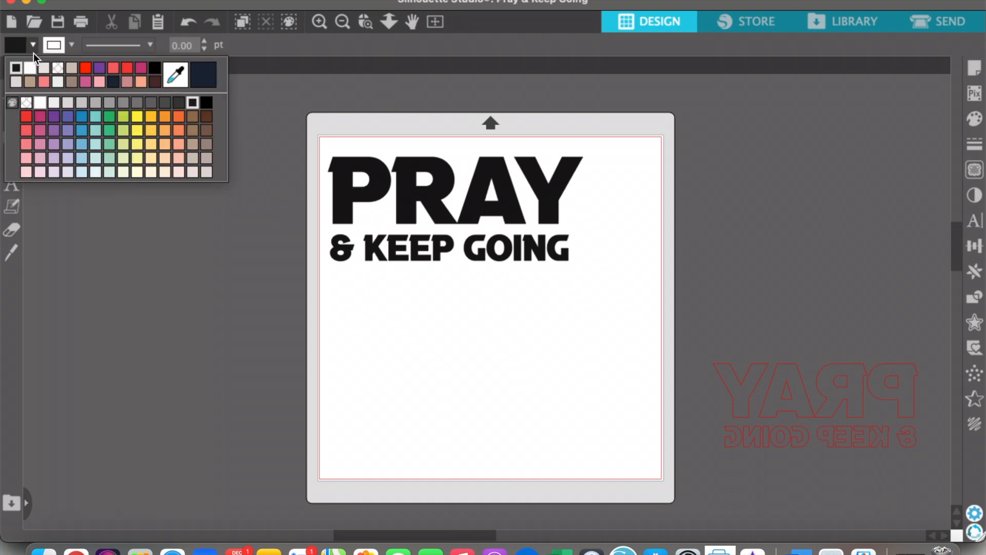
{"action": "left_click", "coordinate": [73, 45]}
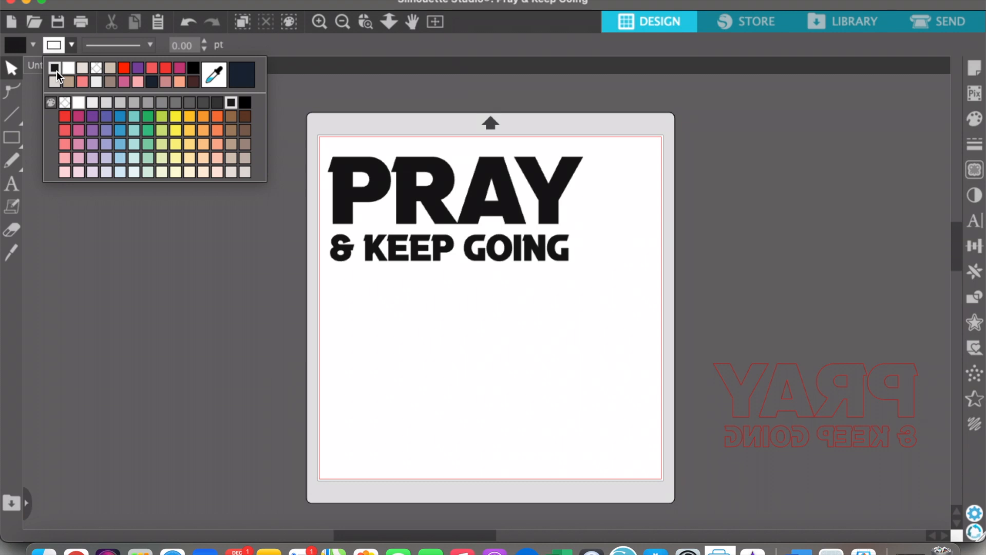
{"action": "left_click", "coordinate": [369, 300]}
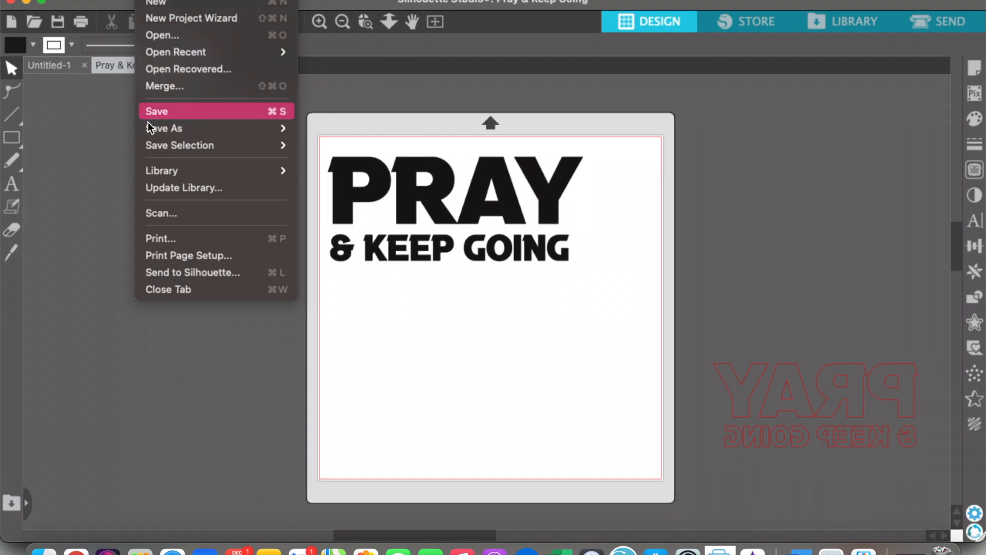
Preview the page for printing and scale the PRAY & KEEP GOING design down to about 7.65 × 3.17 in near the page's upper-left corner.
{"action": "left_click", "coordinate": [154, 239]}
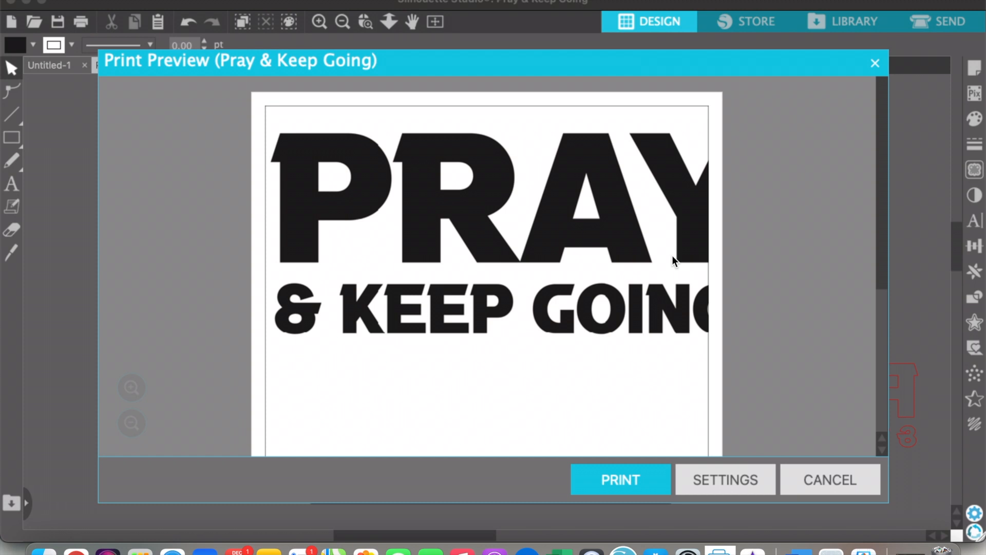
{"action": "left_click", "coordinate": [801, 475]}
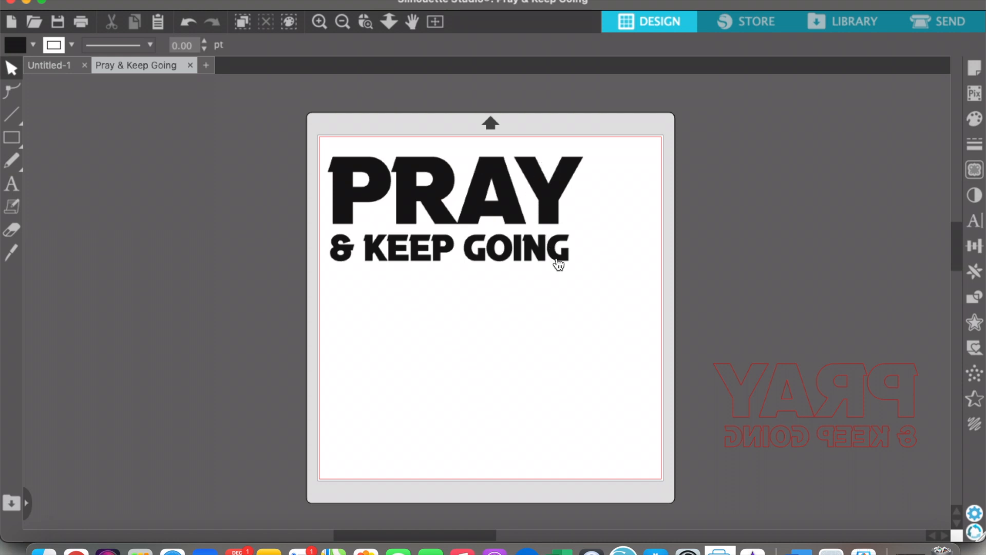
{"action": "left_click", "coordinate": [551, 212]}
{"action": "left_click_drag", "start_coordinate": [614, 274], "coordinate": [571, 265]}
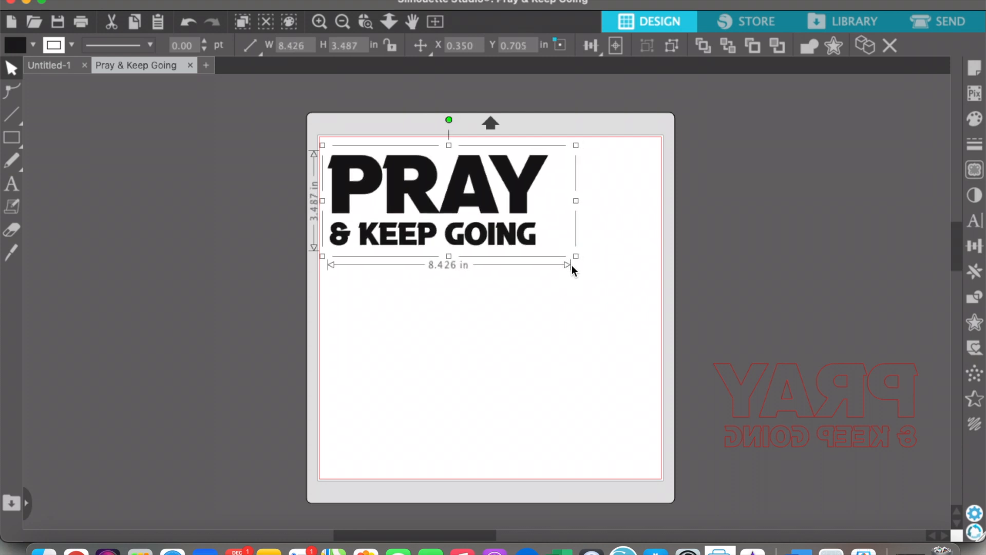
{"action": "left_click", "coordinate": [452, 197]}
{"action": "left_click_drag", "start_coordinate": [452, 198], "coordinate": [449, 190]}
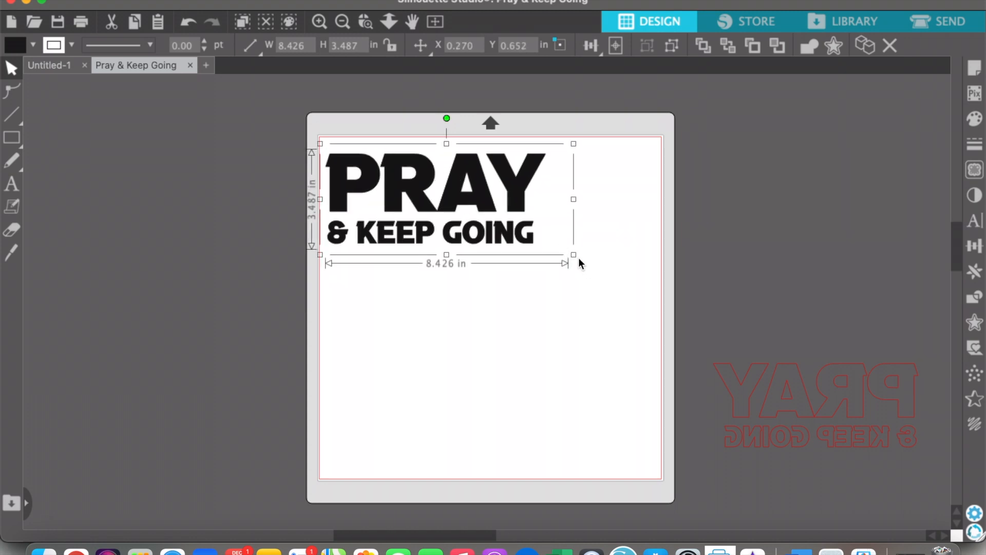
{"action": "left_click_drag", "start_coordinate": [573, 255], "coordinate": [552, 248]}
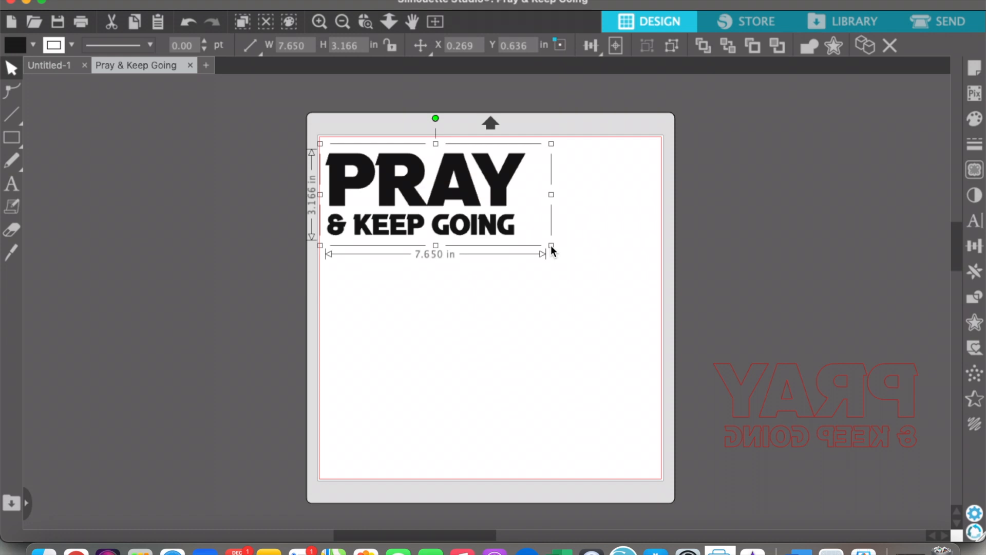
{"action": "left_click", "coordinate": [495, 285]}
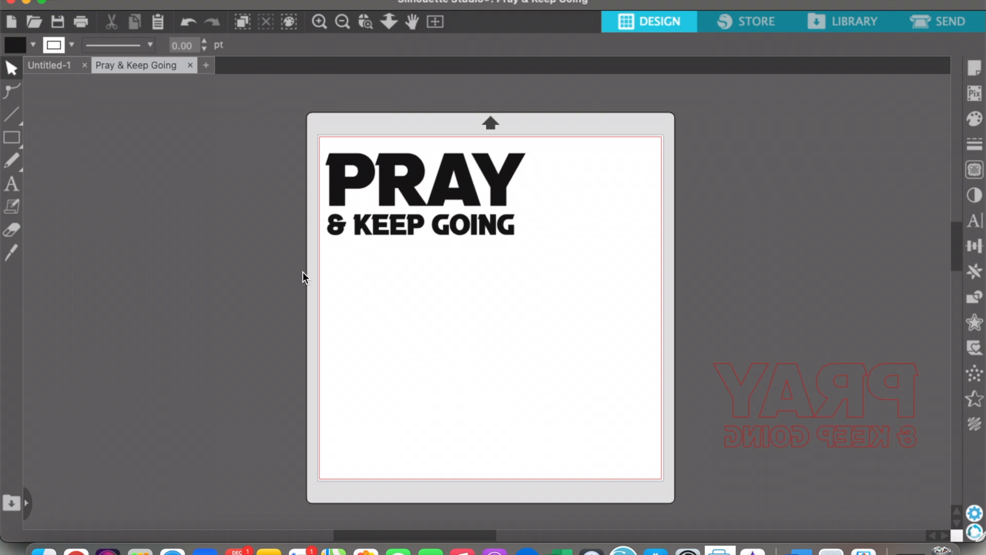
Print the design to a PDF file named "Pray black" in the Downloads folder.
{"action": "key", "text": "super+p"}
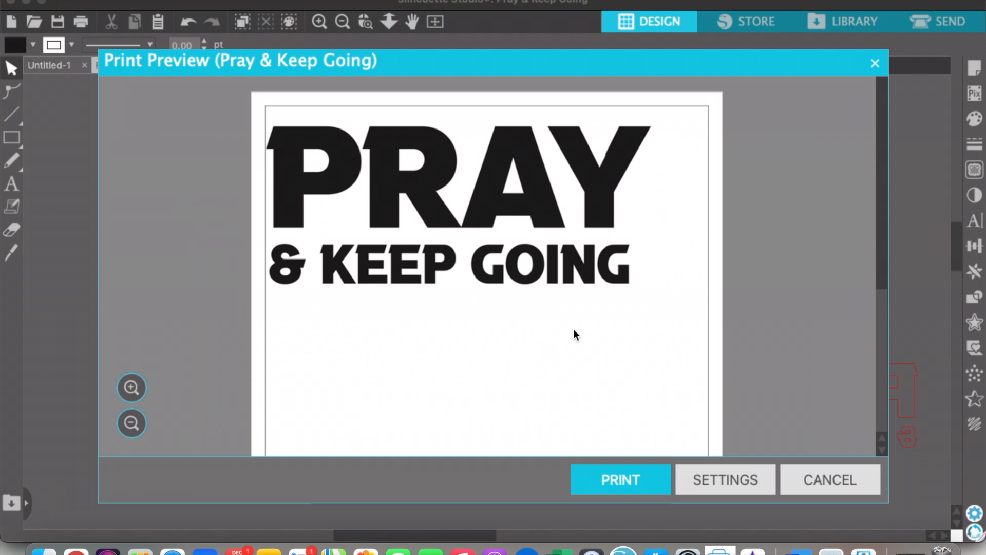
{"action": "left_click", "coordinate": [609, 481]}
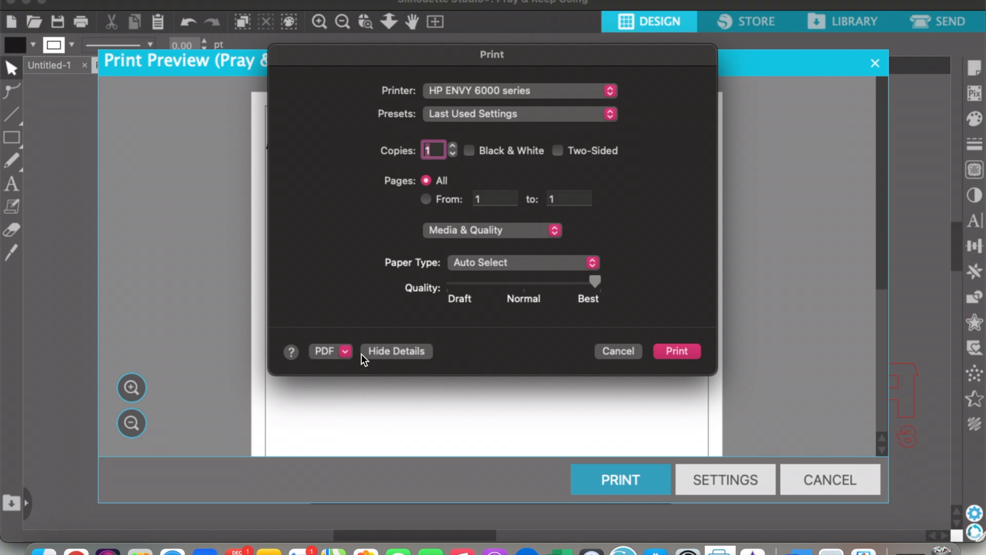
{"action": "left_click", "coordinate": [345, 352]}
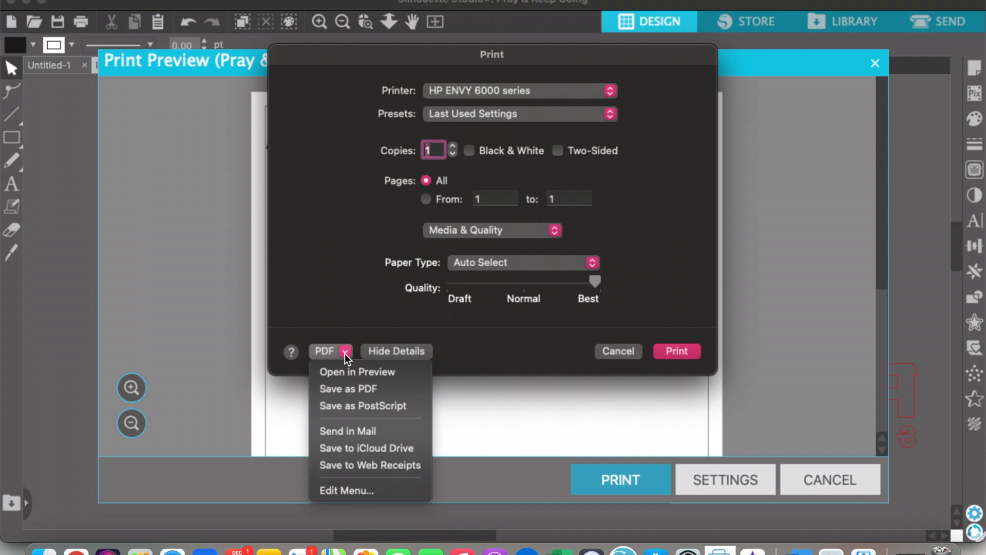
{"action": "left_click", "coordinate": [337, 392]}
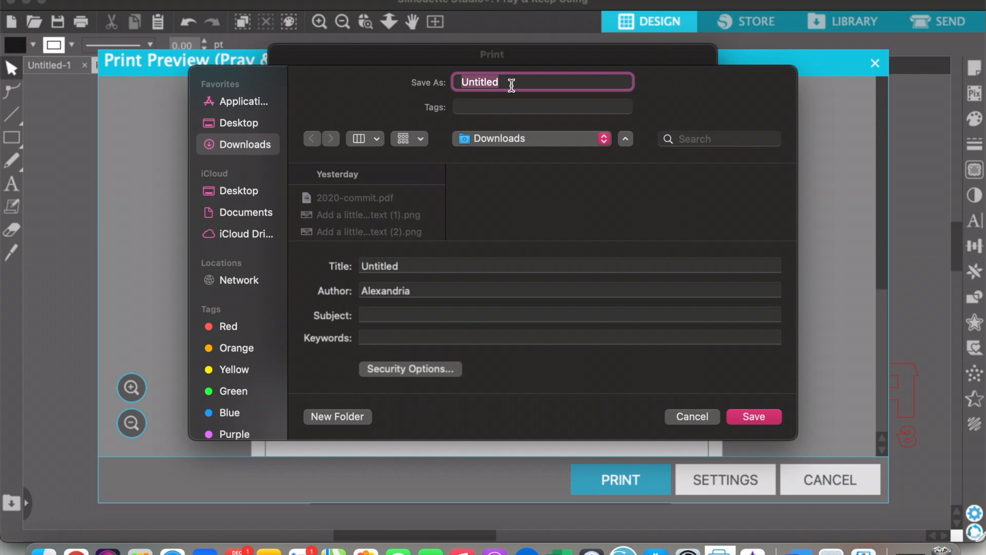
{"action": "type", "text": "Pr"}
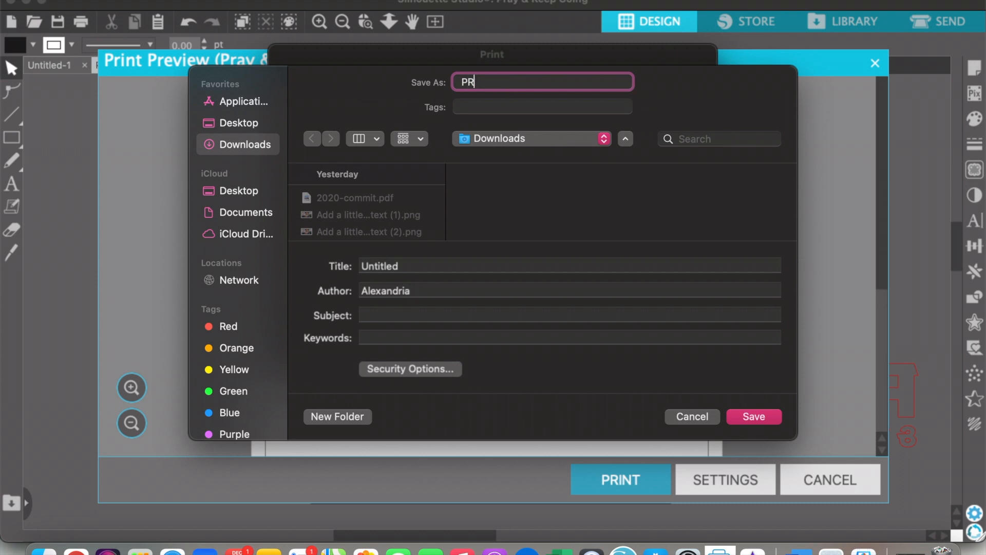
{"action": "type", "text": "ay black"}
{"action": "left_click", "coordinate": [749, 418]}
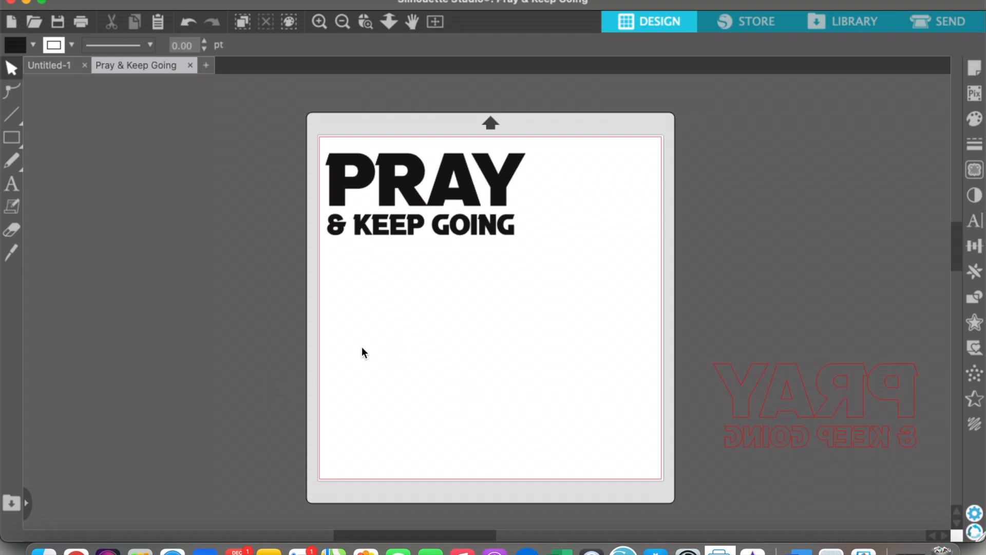
Open Pray black.pdf from Downloads in Preview and set up a PNG export named "Pray black-png".
{"action": "left_click", "coordinate": [43, 550]}
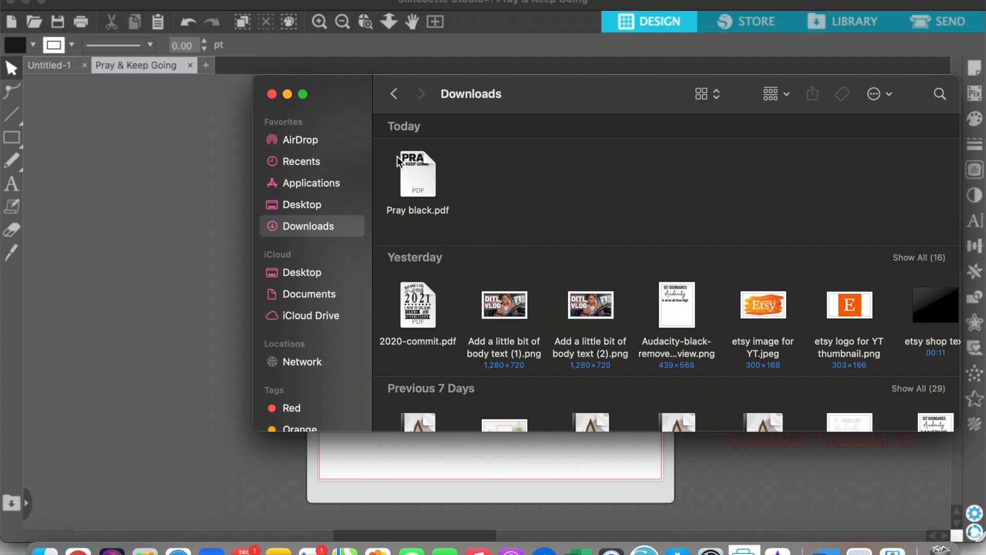
{"action": "left_click", "coordinate": [428, 181]}
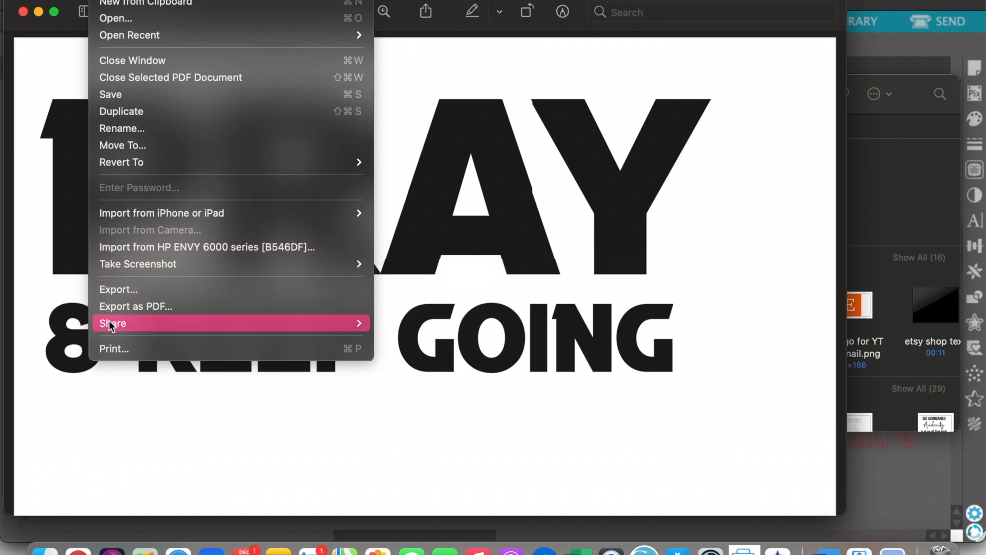
{"action": "mouse_move", "coordinate": [109, 321]}
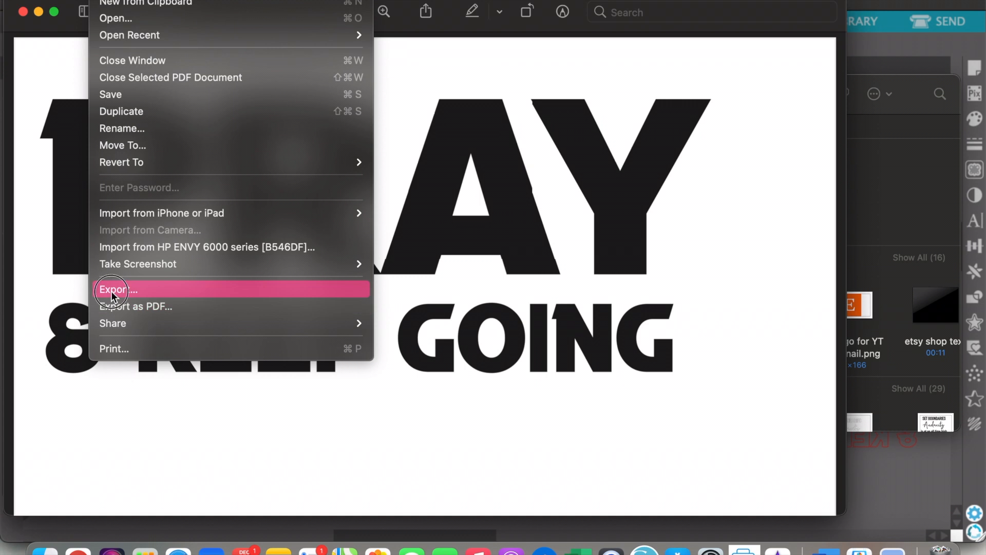
{"action": "left_click", "coordinate": [111, 291]}
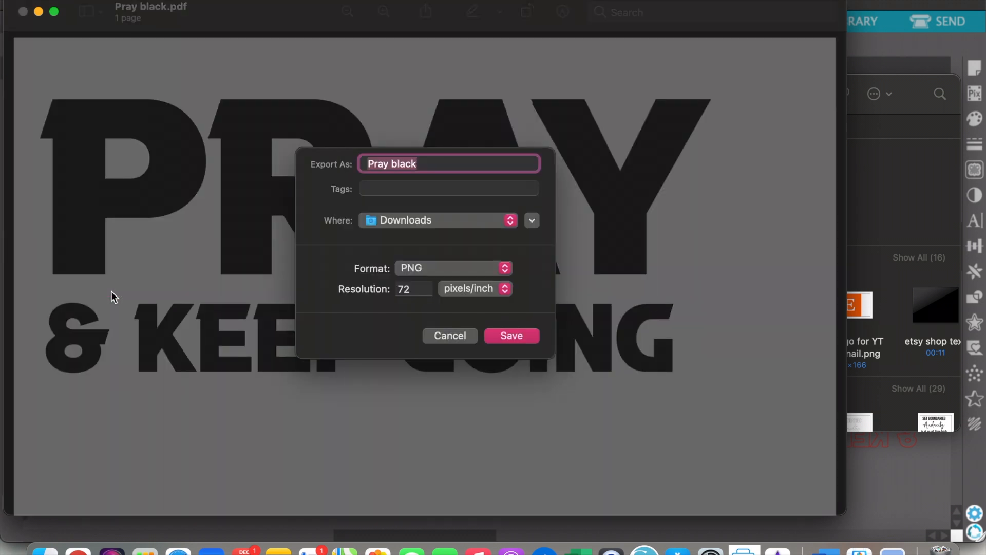
{"action": "left_click", "coordinate": [426, 162]}
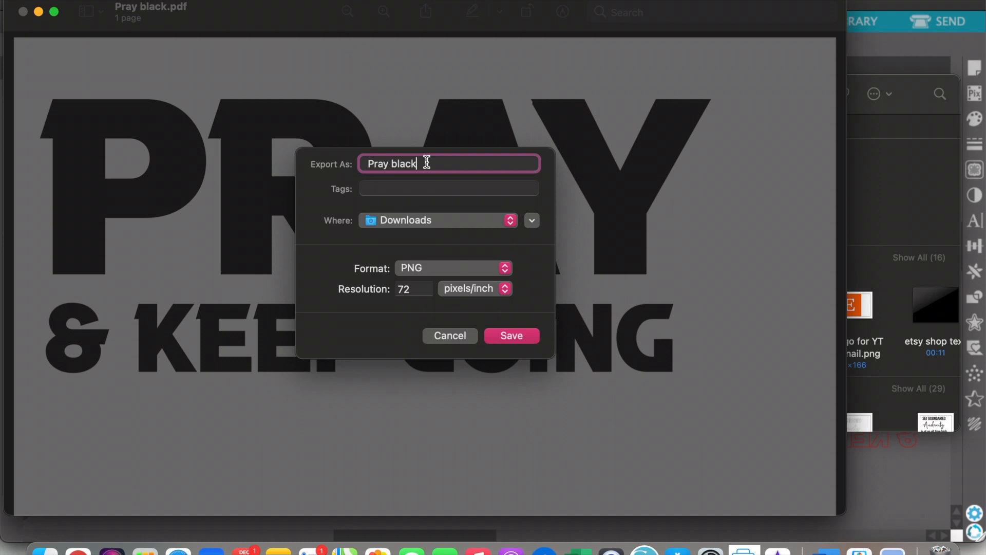
{"action": "type", "text": "-png"}
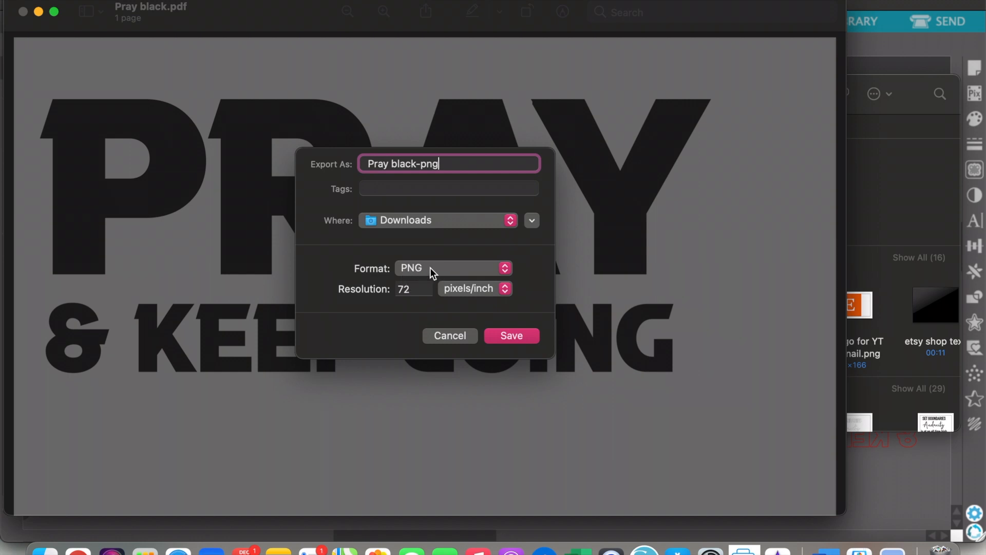
{"action": "left_click", "coordinate": [505, 269]}
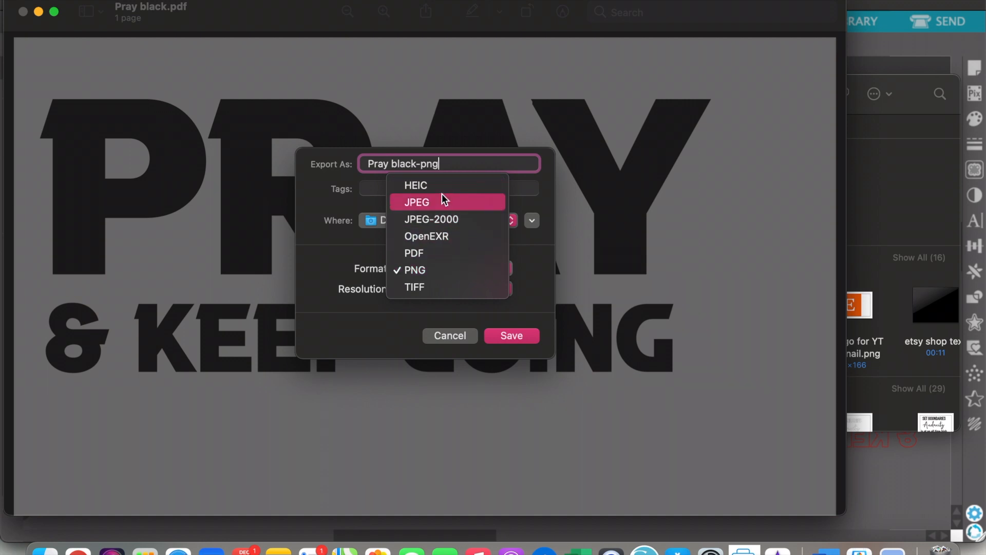
{"action": "left_click", "coordinate": [429, 270]}
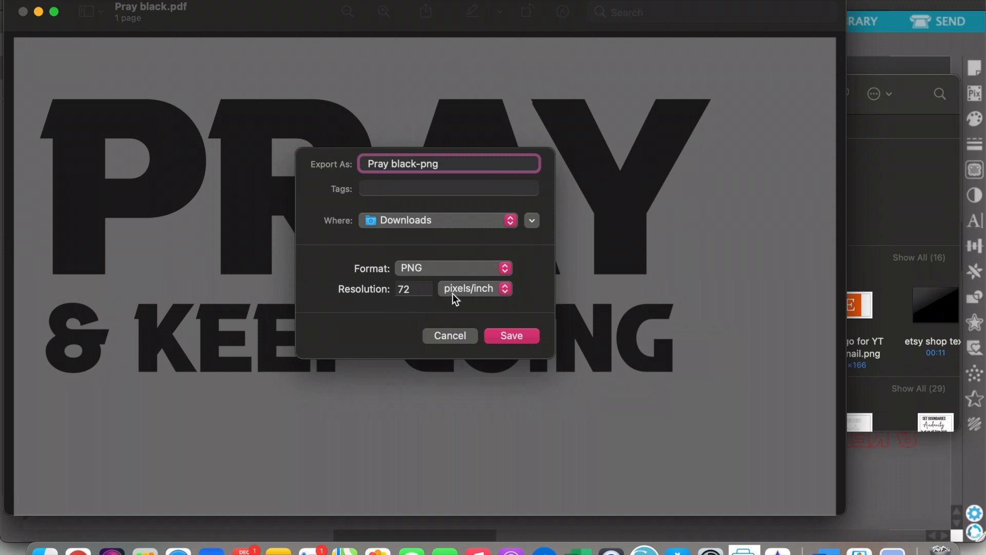
Export the PNG to Downloads at a resolution of 300 pixels/inch and close the PDF document.
{"action": "left_click", "coordinate": [418, 295]}
{"action": "double_click", "coordinate": [420, 295]}
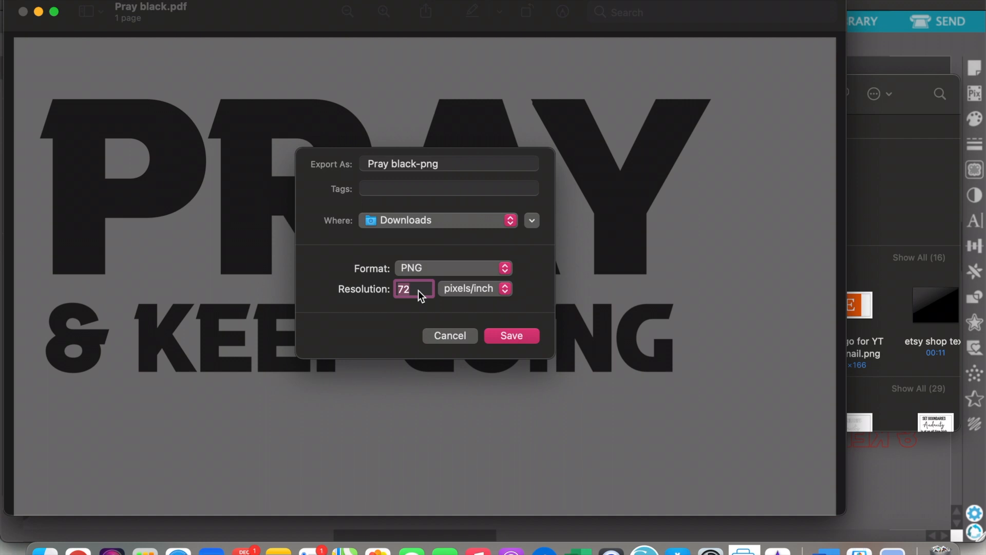
{"action": "type", "text": "300"}
{"action": "left_click", "coordinate": [517, 337]}
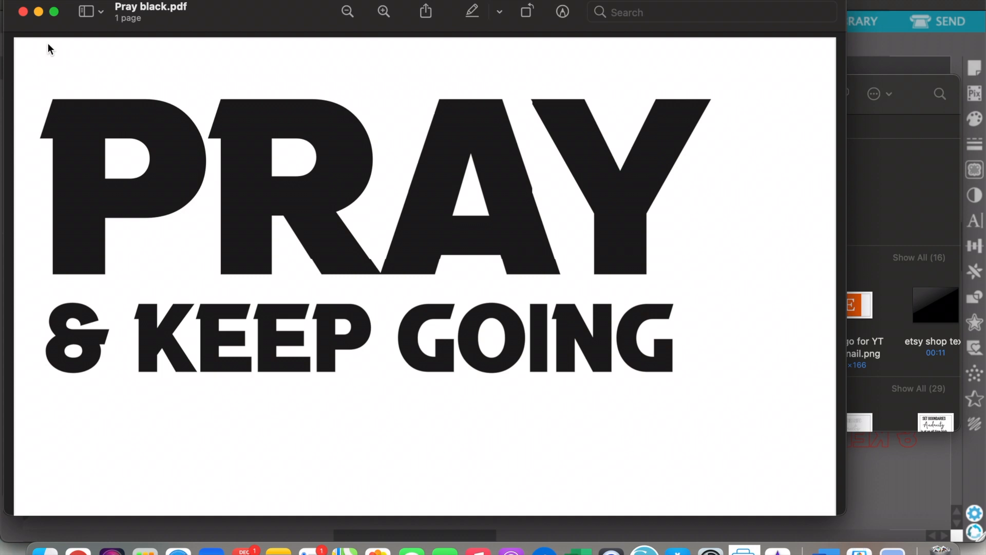
{"action": "left_click", "coordinate": [23, 13]}
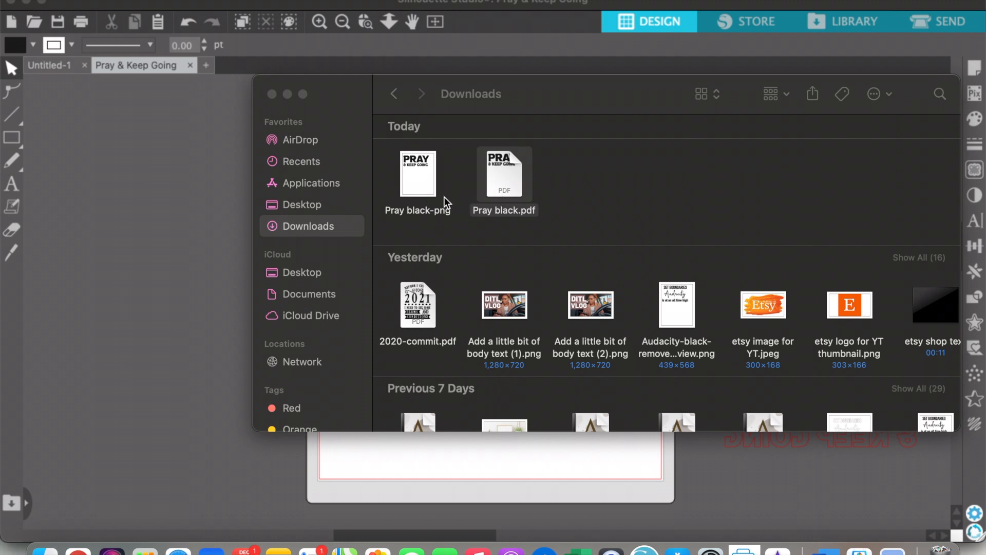
Switch to the Tshirt Ideas design in Canva and select the blank page 57.
{"action": "left_click_drag", "start_coordinate": [541, 97], "coordinate": [462, 97]}
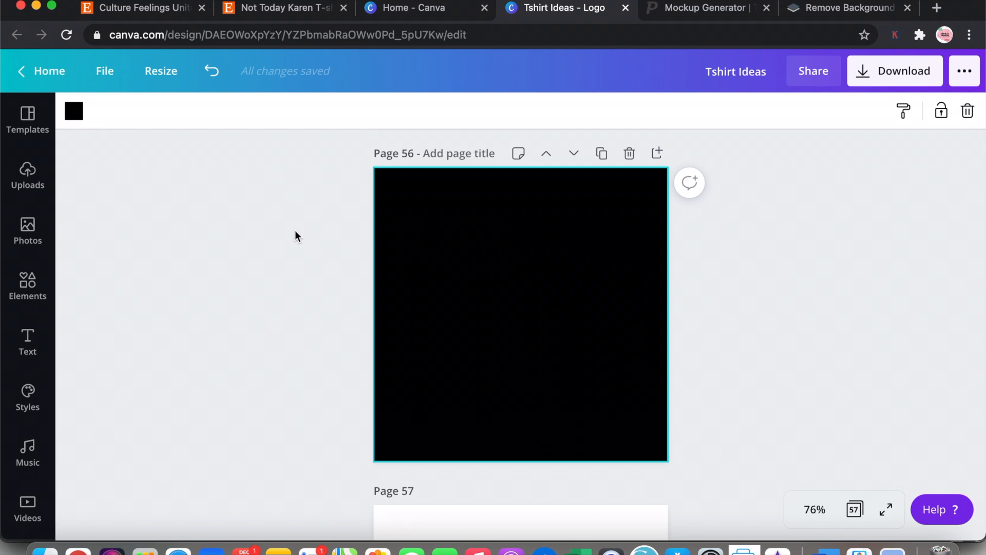
{"action": "scroll", "coordinate": [295, 236], "scroll_direction": "down", "scroll_amount": 5}
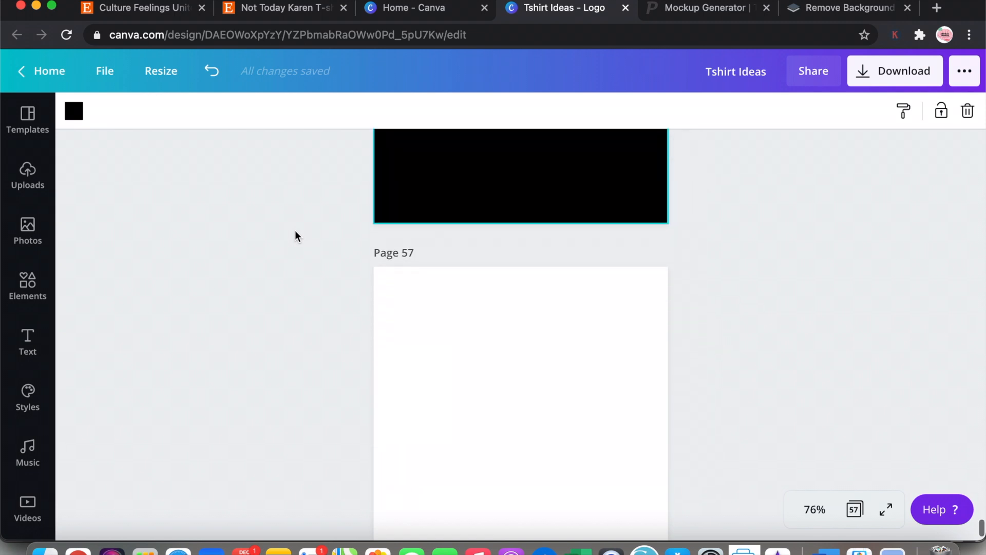
{"action": "left_click", "coordinate": [452, 287]}
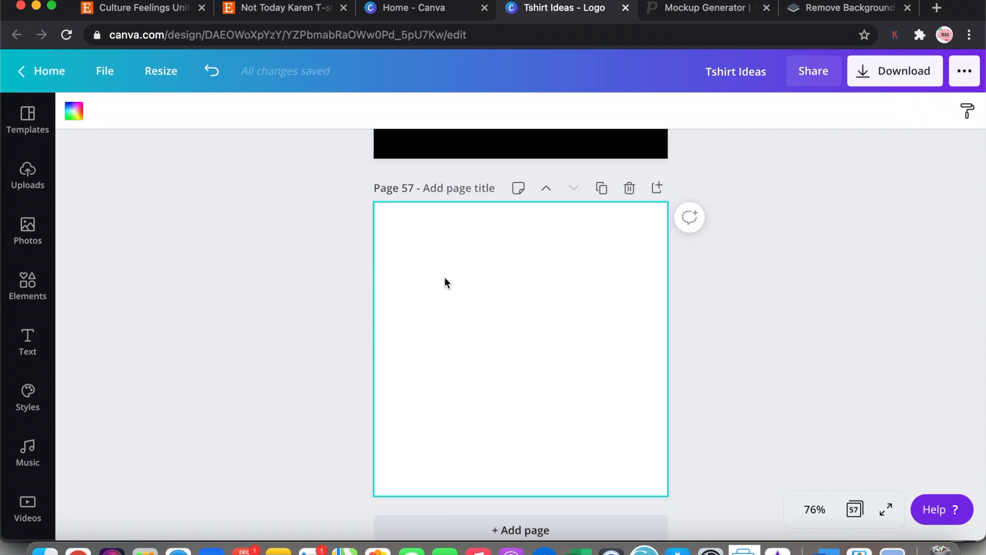
Upload the Pray black-png file from the Downloads folder to the Canva image uploads.
{"action": "left_click", "coordinate": [28, 177]}
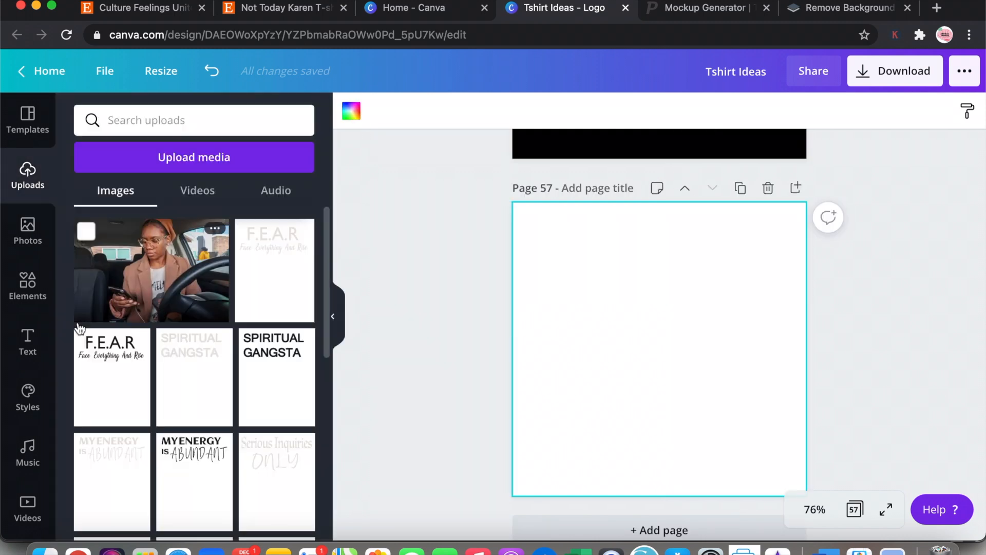
{"action": "left_click", "coordinate": [45, 548]}
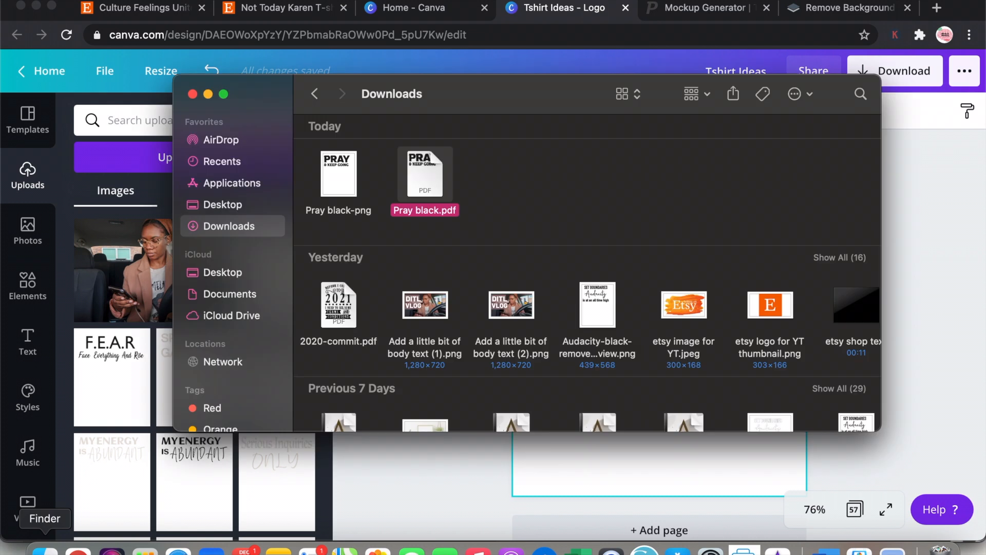
{"action": "left_click_drag", "start_coordinate": [453, 93], "coordinate": [550, 87]}
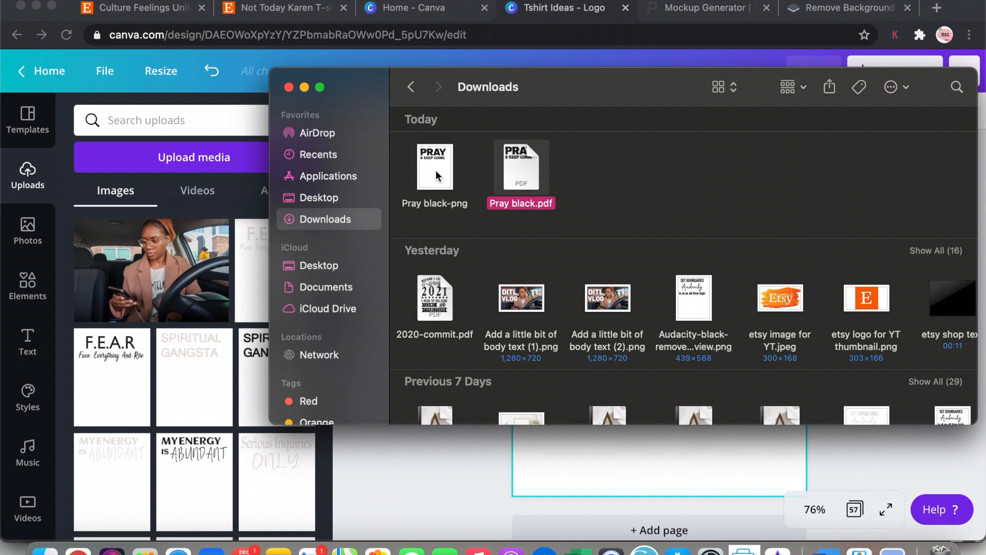
{"action": "left_click_drag", "start_coordinate": [436, 171], "coordinate": [148, 270]}
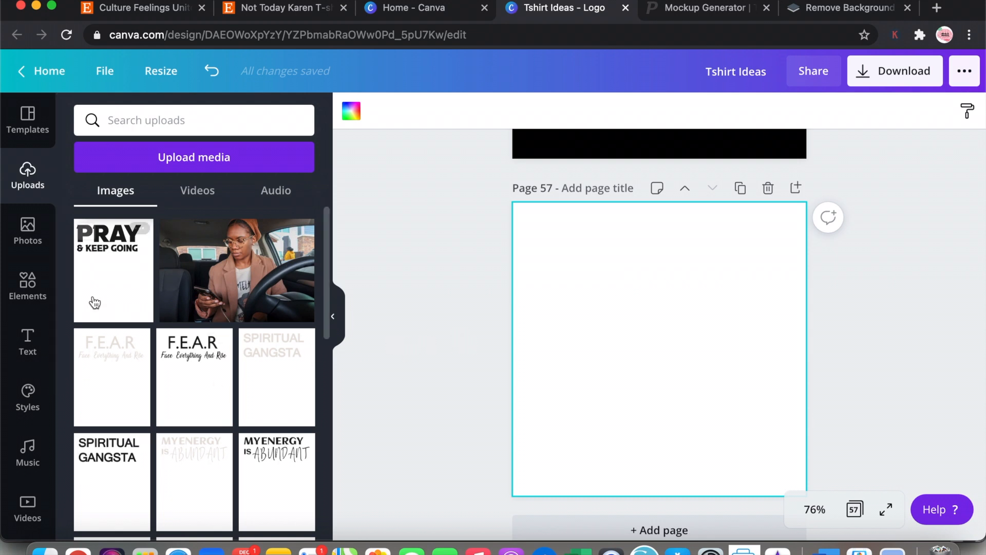
Place the uploaded Pray & Keep Going image on page 57 and set the page background to the sage green document color.
{"action": "left_click", "coordinate": [112, 264]}
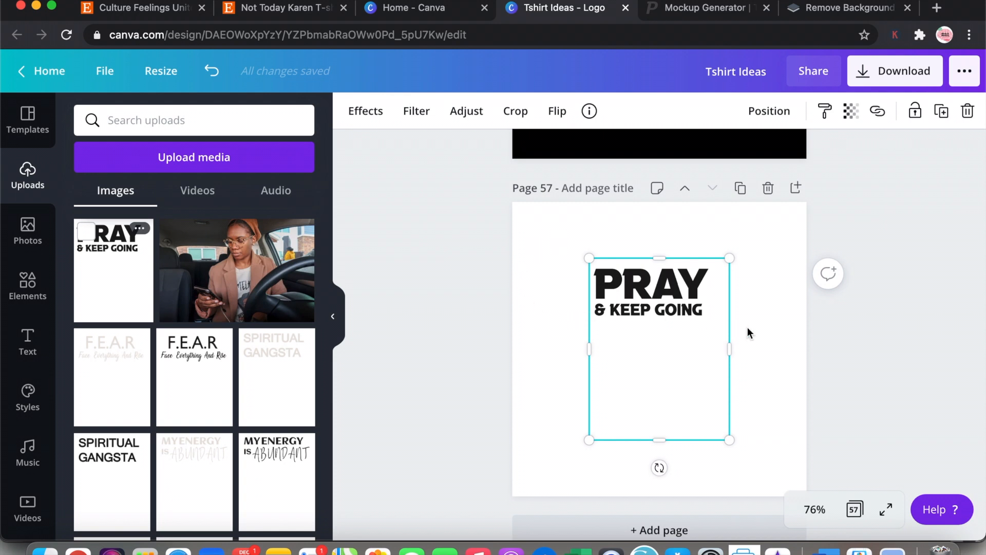
{"action": "left_click", "coordinate": [778, 317]}
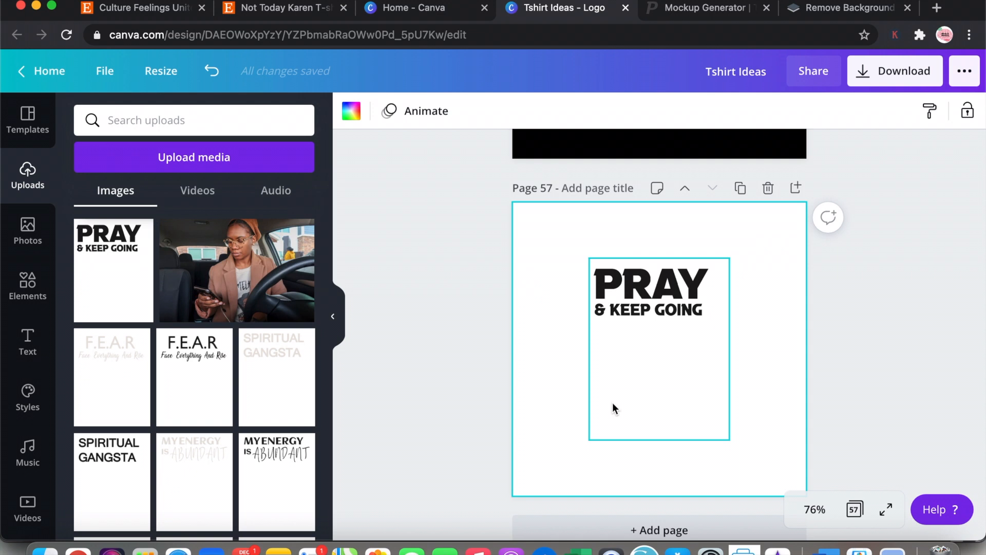
{"action": "left_click", "coordinate": [352, 111]}
{"action": "left_click", "coordinate": [142, 266]}
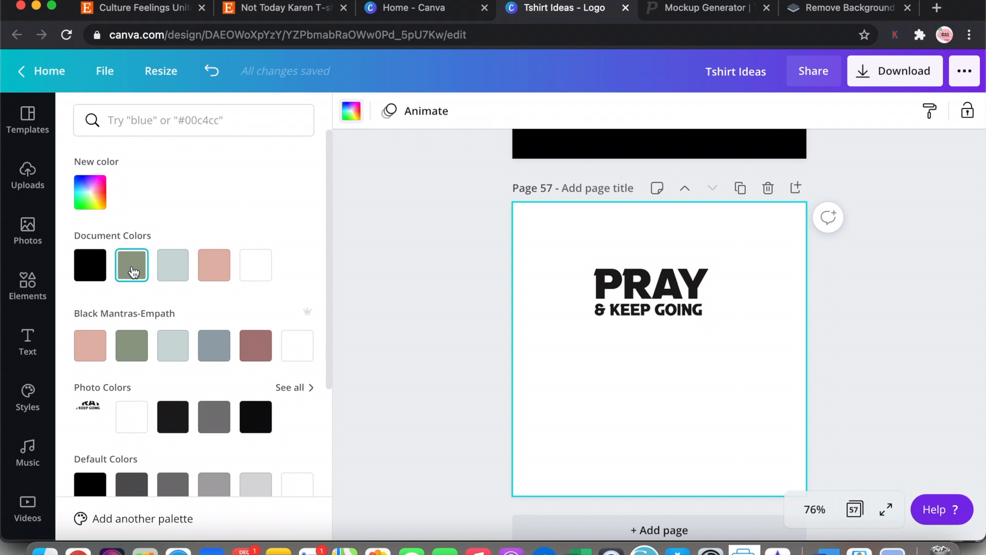
Move the Pray & Keep Going image toward the page's upper-left corner and remove its white background with Background Remover.
{"action": "left_click", "coordinate": [668, 375]}
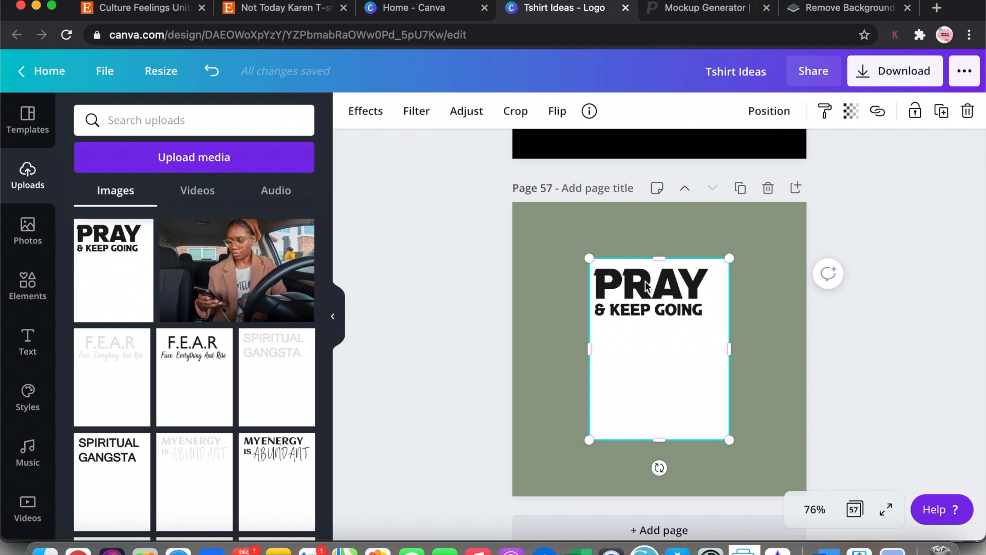
{"action": "left_click_drag", "start_coordinate": [621, 347], "coordinate": [571, 310]}
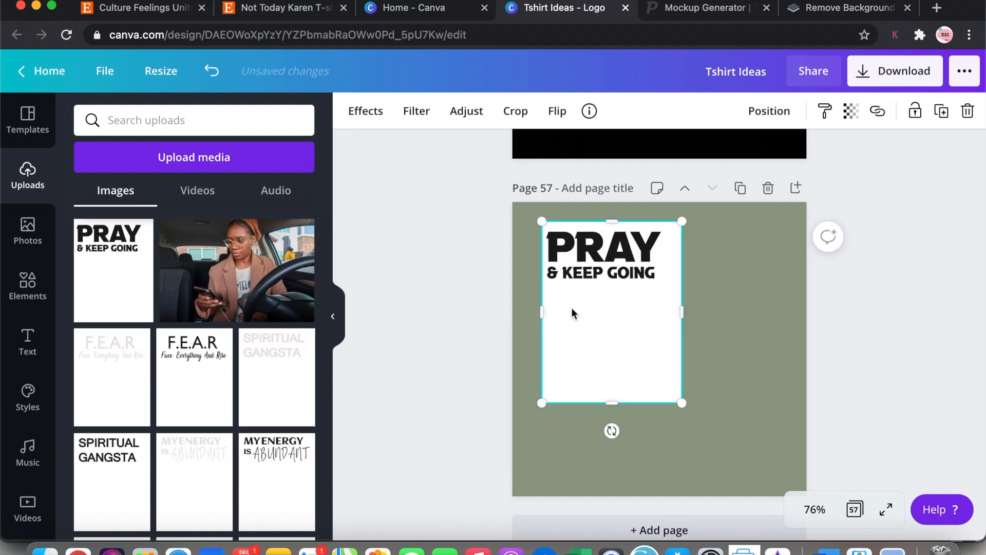
{"action": "left_click", "coordinate": [366, 114]}
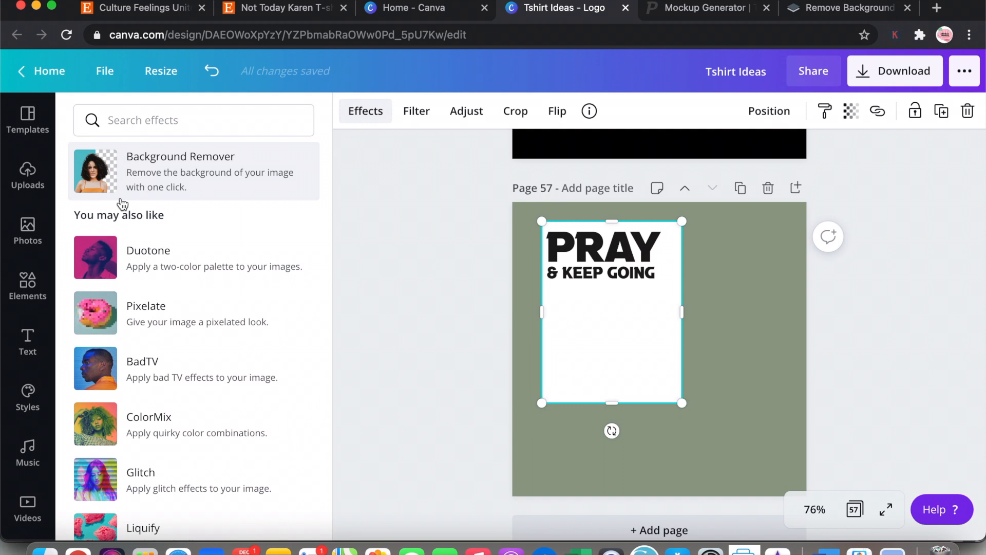
{"action": "left_click", "coordinate": [113, 190]}
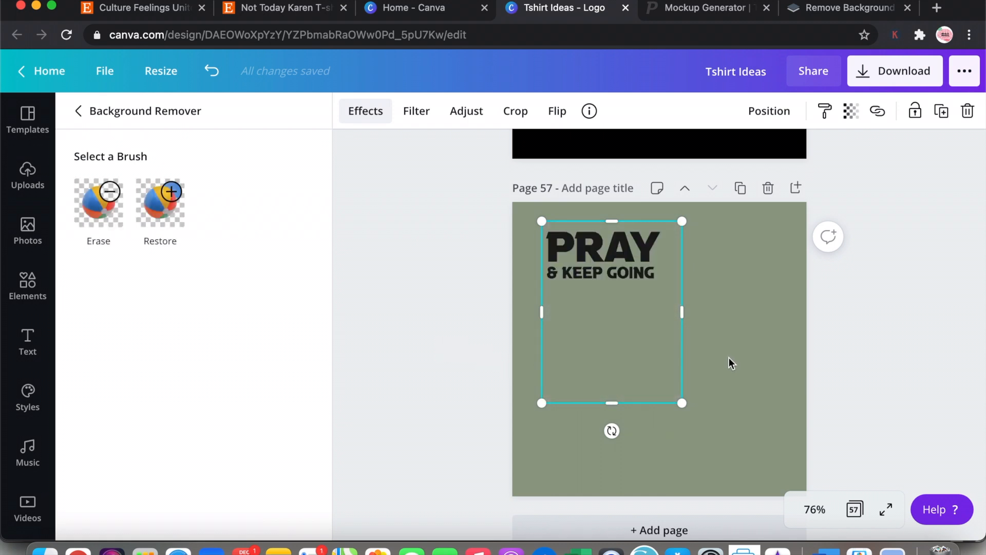
Crop the empty area below the lettering, then enlarge the image to nearly the page width and center it in the page's upper half.
{"action": "left_click_drag", "start_coordinate": [610, 400], "coordinate": [601, 295]}
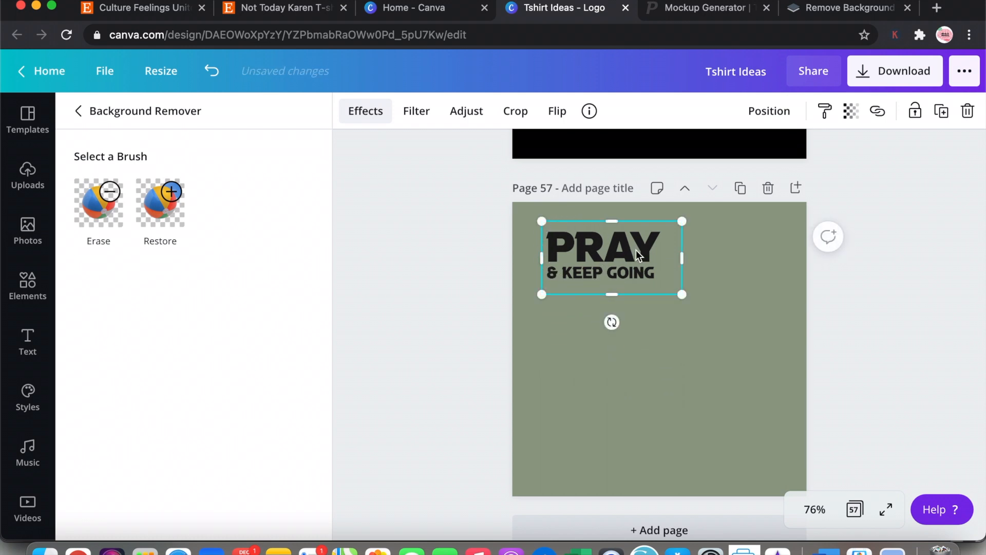
{"action": "left_click_drag", "start_coordinate": [720, 318], "coordinate": [795, 352]}
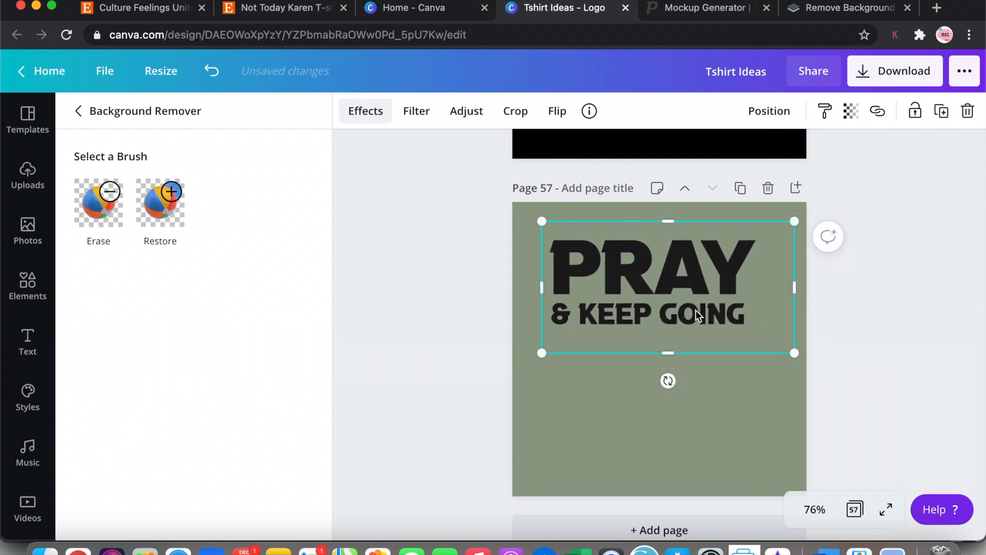
{"action": "left_click_drag", "start_coordinate": [683, 315], "coordinate": [665, 315]}
{"action": "left_click_drag", "start_coordinate": [775, 224], "coordinate": [801, 210]}
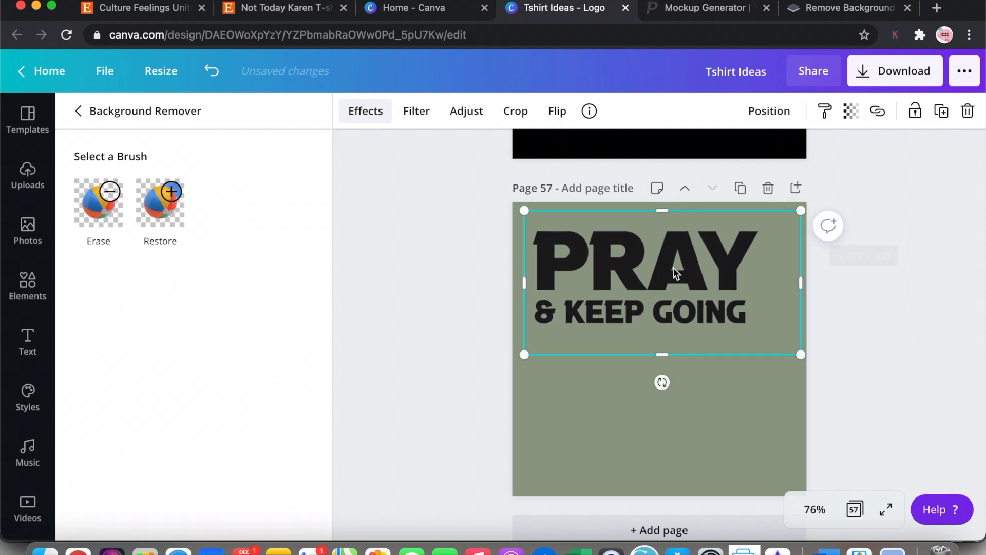
{"action": "left_click_drag", "start_coordinate": [669, 270], "coordinate": [668, 273]}
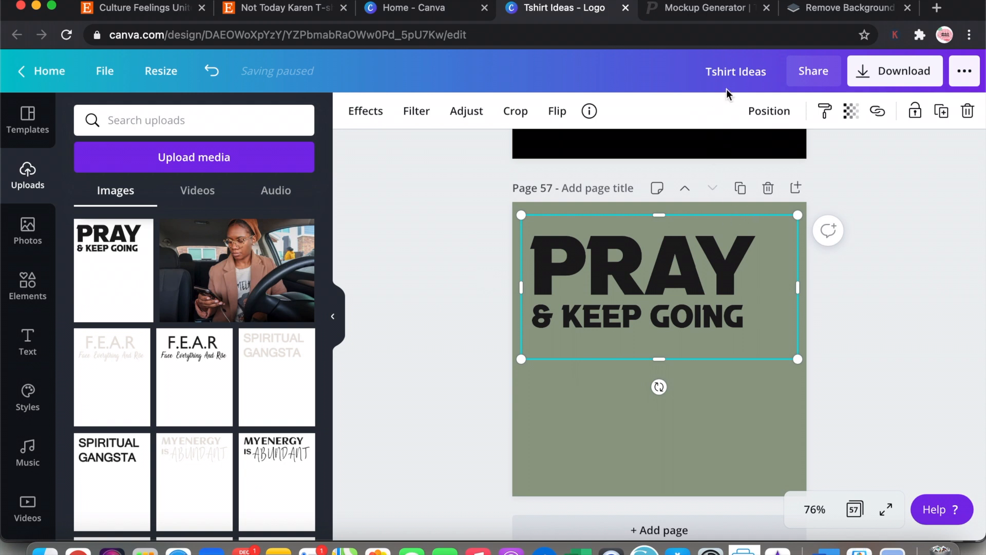
Switch to the remove.bg site and examine its free background removal and image upload page.
{"action": "left_click", "coordinate": [840, 11]}
{"action": "scroll", "coordinate": [504, 305], "scroll_direction": "down", "scroll_amount": 2}
{"action": "scroll", "coordinate": [504, 308], "scroll_direction": "up", "scroll_amount": 2}
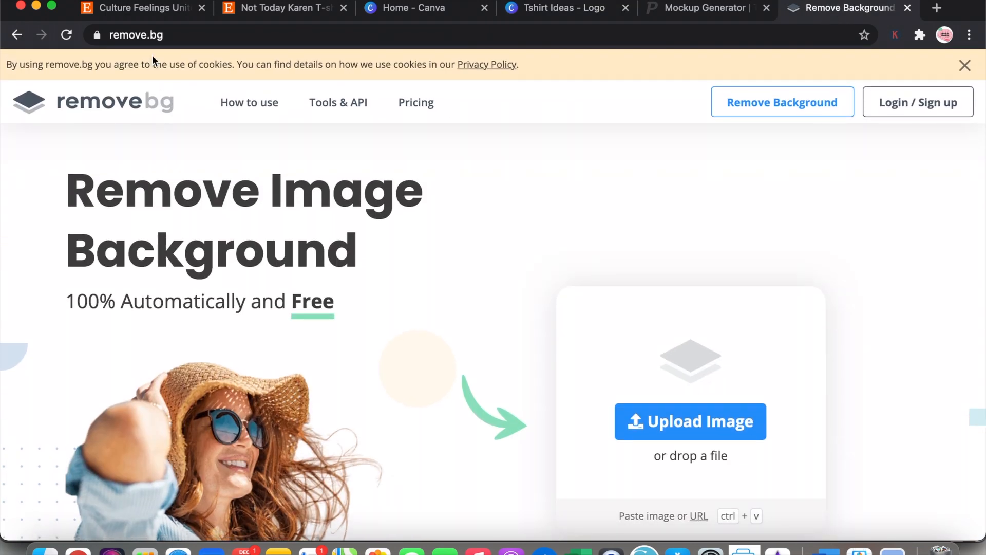
{"action": "scroll", "coordinate": [335, 185], "scroll_direction": "down", "scroll_amount": 2}
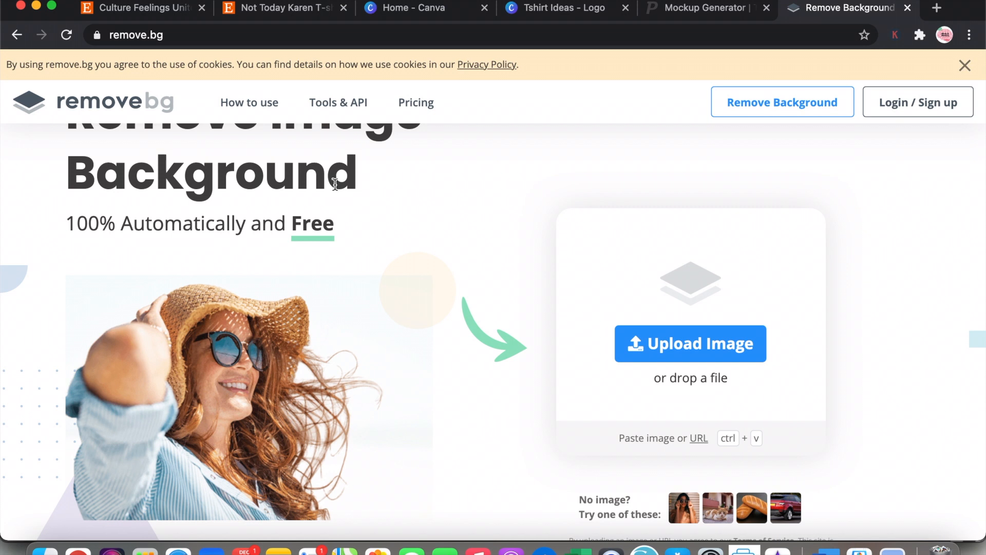
{"action": "scroll", "coordinate": [448, 261], "scroll_direction": "down", "scroll_amount": 1}
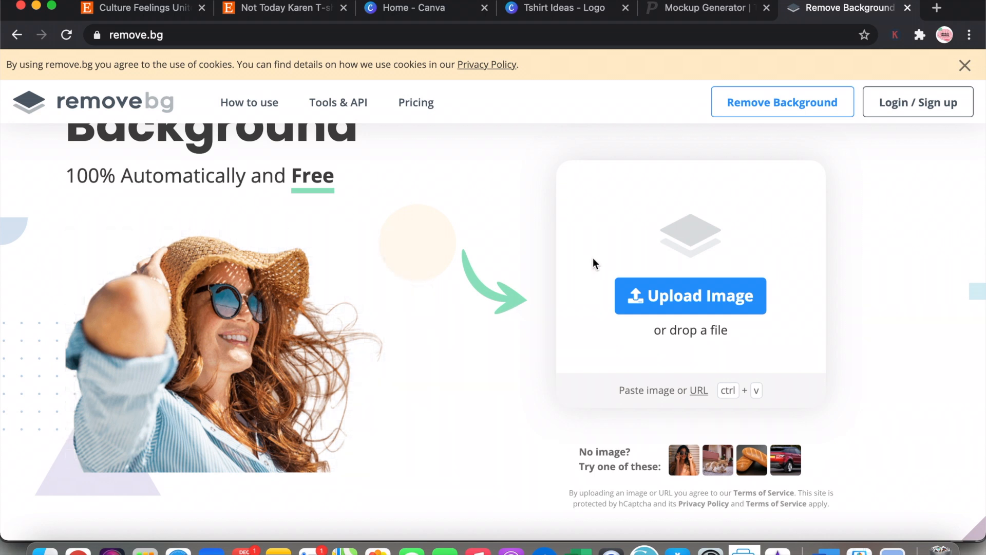
{"action": "scroll", "coordinate": [593, 258], "scroll_direction": "up", "scroll_amount": 2}
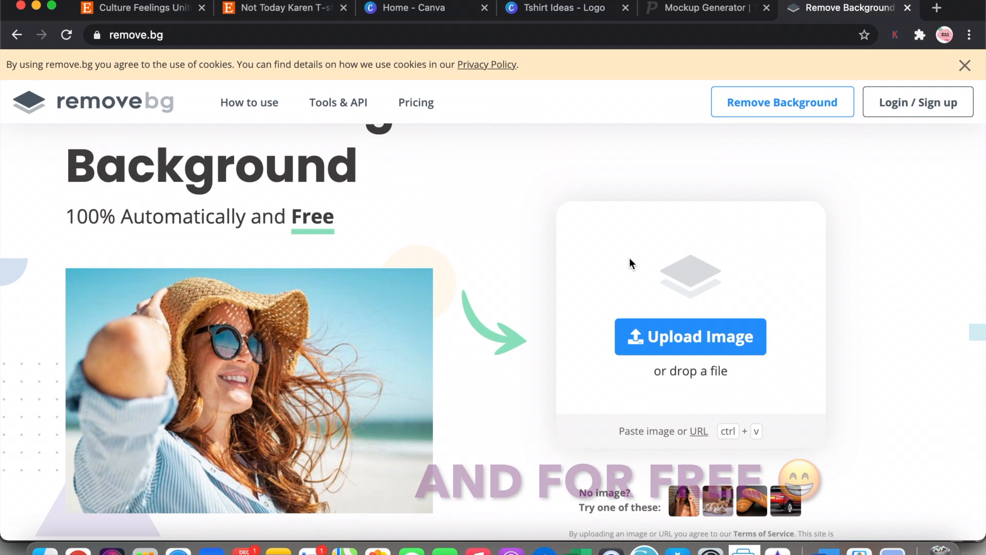
{"action": "scroll", "coordinate": [630, 258], "scroll_direction": "up", "scroll_amount": 2}
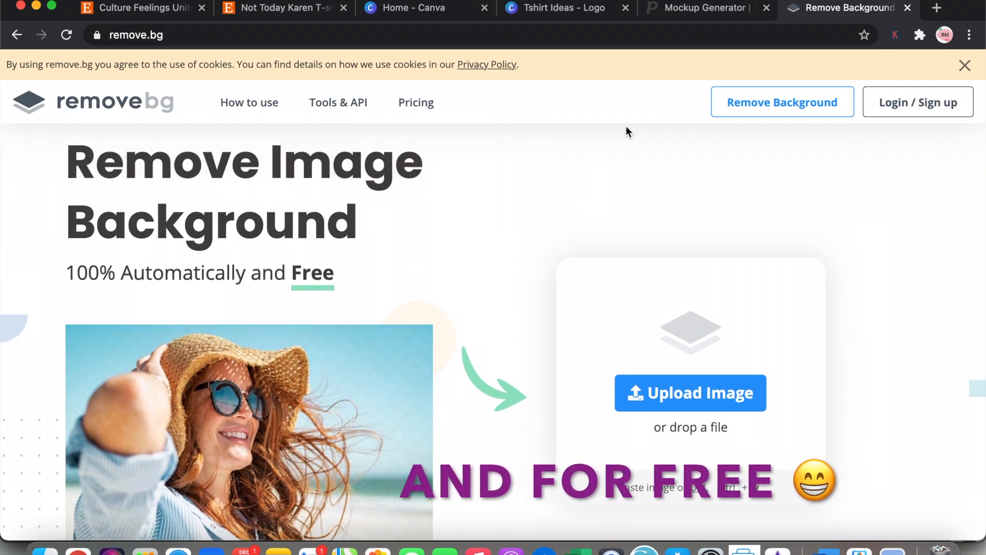
Return to the Tshirt Ideas design in Canva and set the PNG download size to 1.5 (750 × 750 px).
{"action": "left_click", "coordinate": [559, 9]}
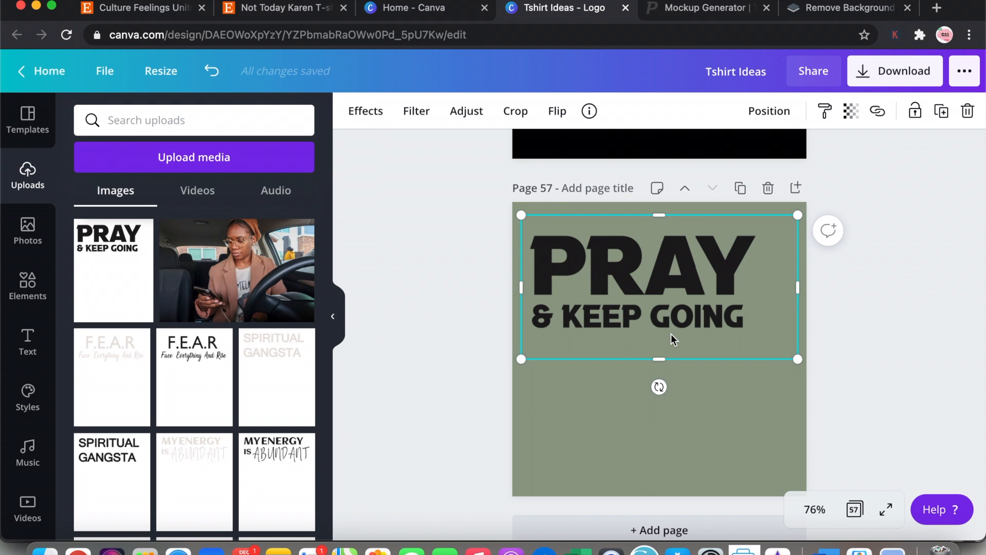
{"action": "left_click", "coordinate": [694, 386]}
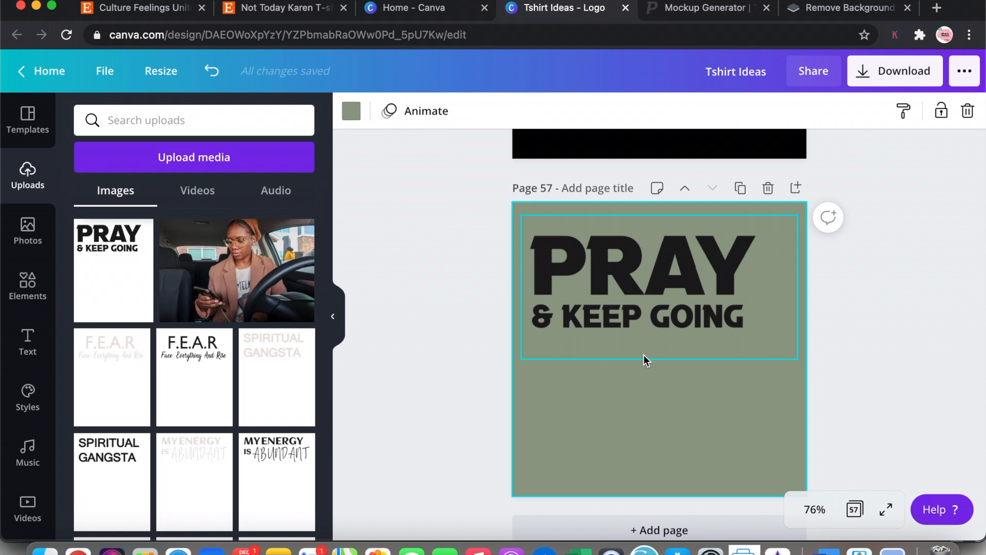
{"action": "left_click", "coordinate": [873, 76]}
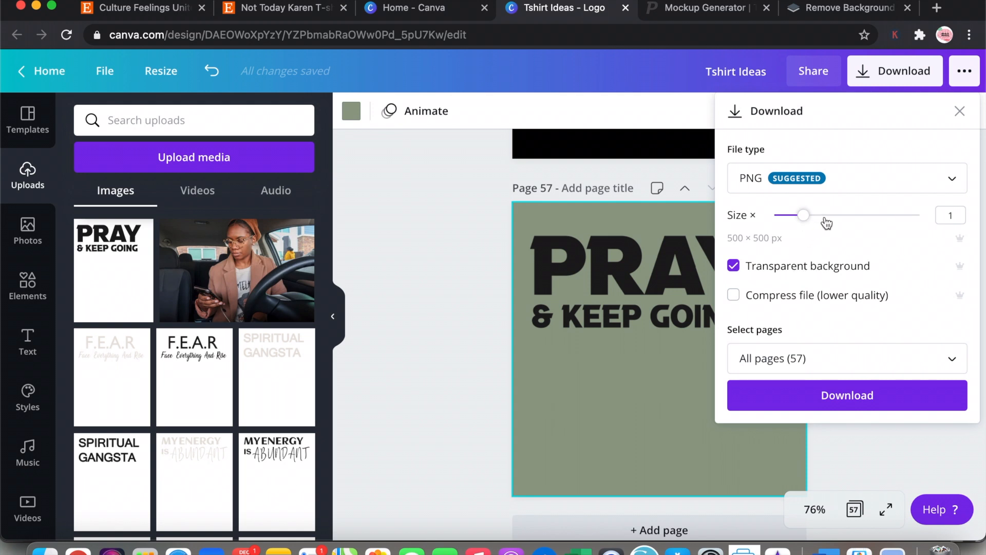
{"action": "left_click", "coordinate": [825, 218]}
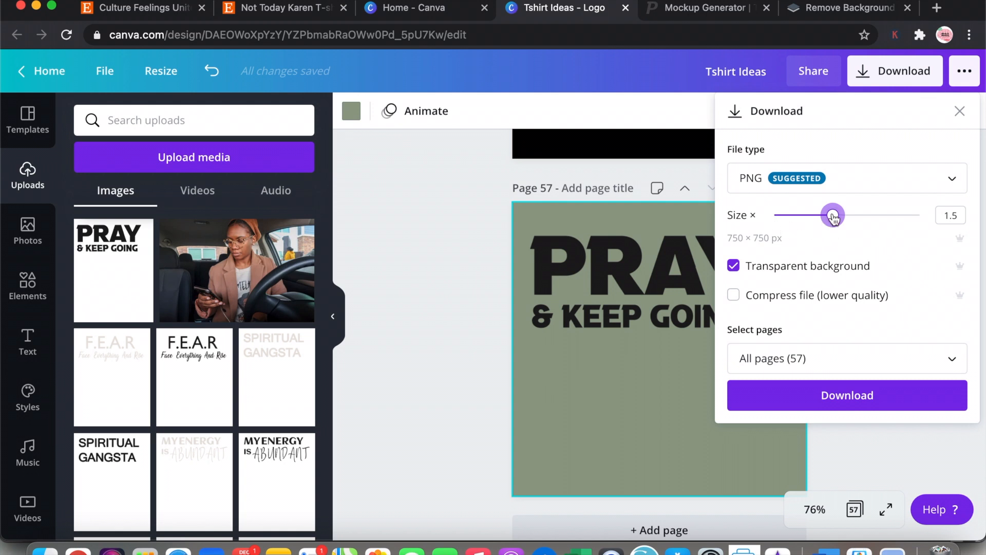
Limit the download to page 57, download the PNG and dismiss the business card offer.
{"action": "left_click", "coordinate": [827, 357]}
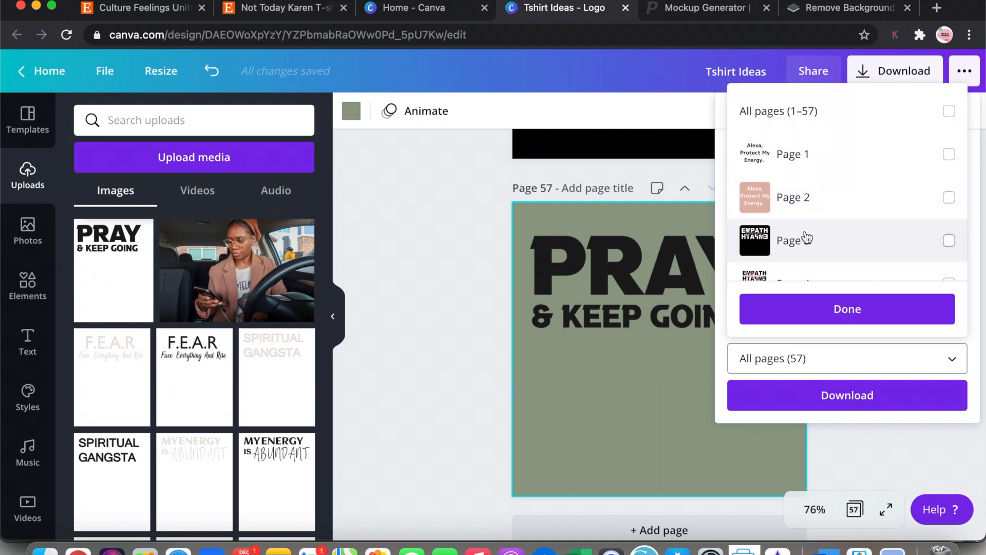
{"action": "scroll", "coordinate": [806, 236], "scroll_direction": "down", "scroll_amount": 10}
{"action": "scroll", "coordinate": [804, 201], "scroll_direction": "down", "scroll_amount": 20}
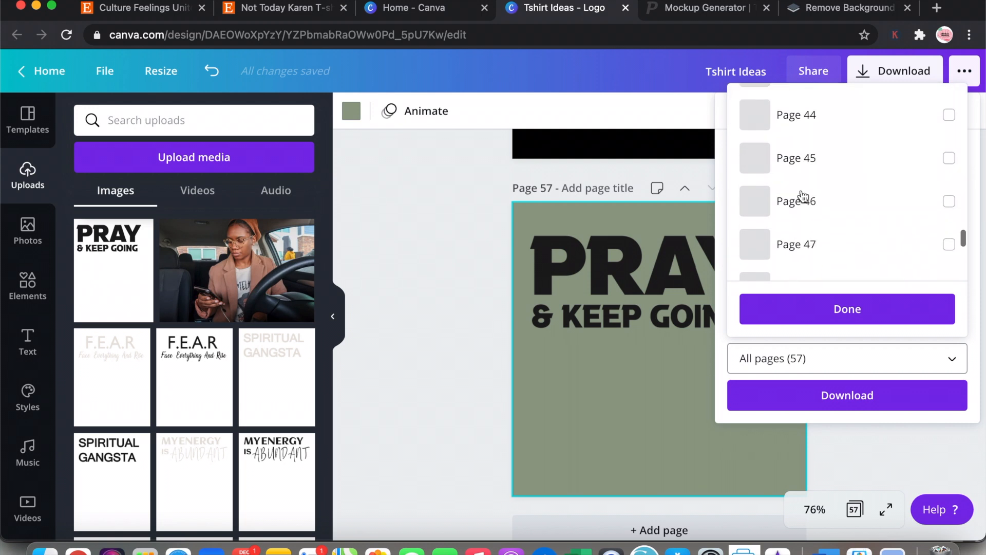
{"action": "left_click", "coordinate": [949, 253]}
{"action": "left_click", "coordinate": [832, 308]}
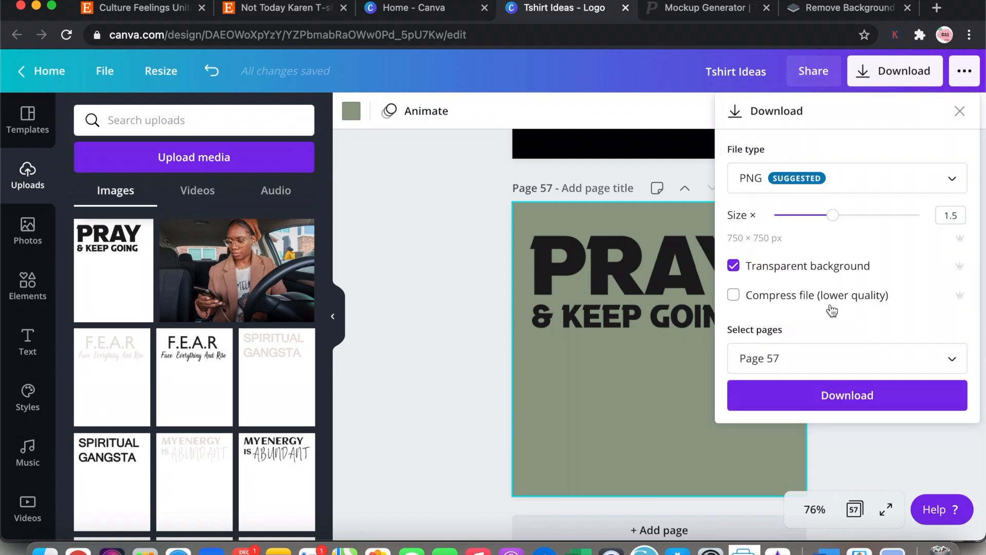
{"action": "left_click", "coordinate": [811, 393]}
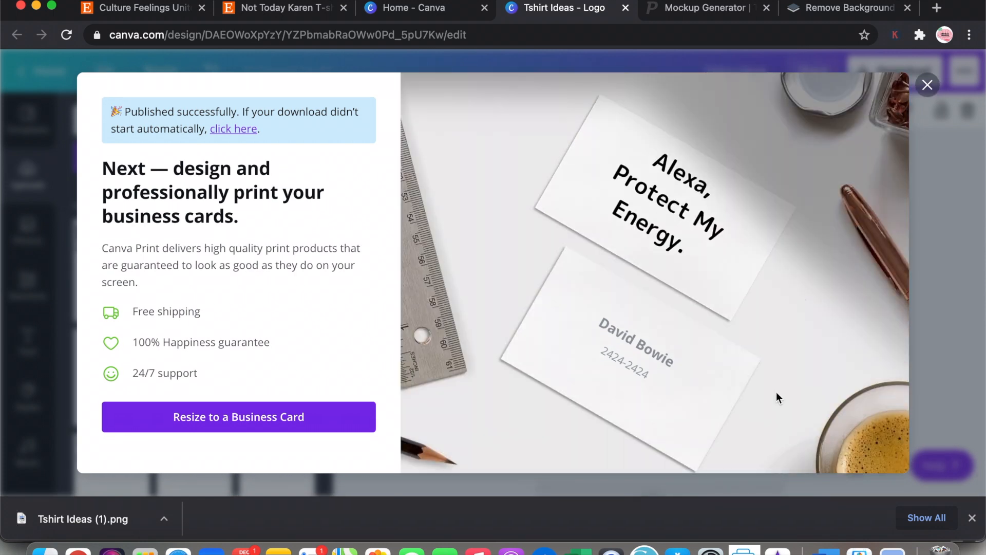
{"action": "left_click", "coordinate": [927, 85]}
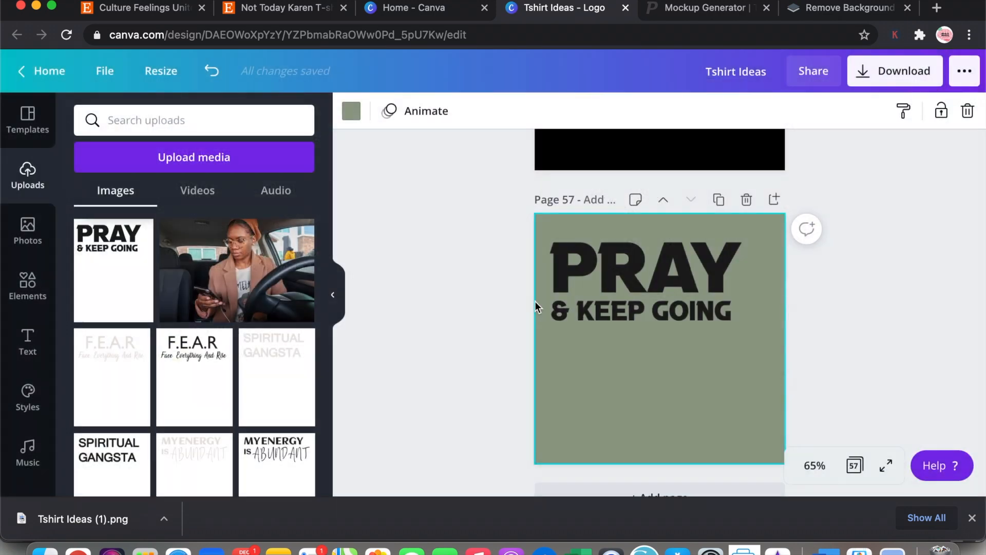
Open the downloaded Tshirt Ideas (1).png in Preview, rename it "pray new png" and close it.
{"action": "left_click", "coordinate": [84, 508]}
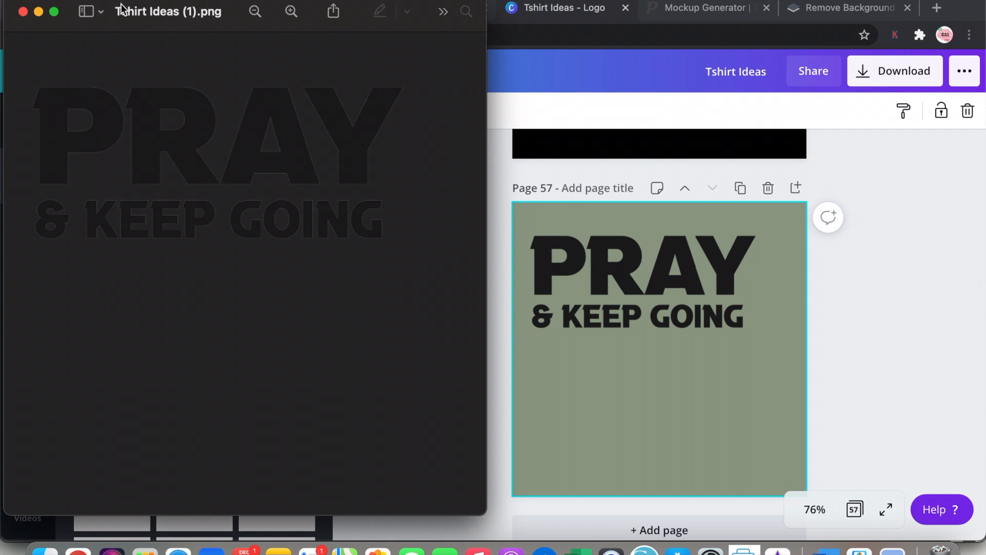
{"action": "left_click", "coordinate": [202, 16]}
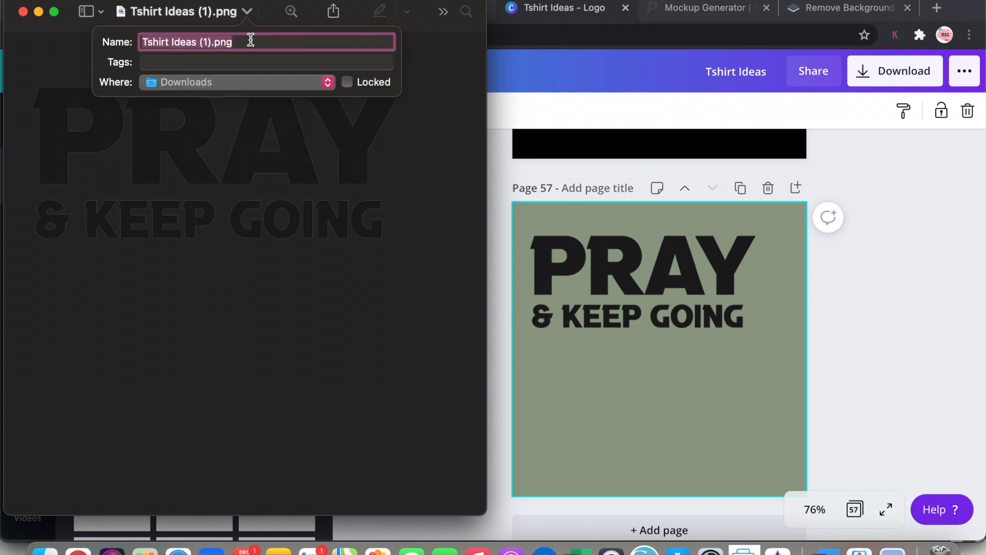
{"action": "type", "text": "pray png"}
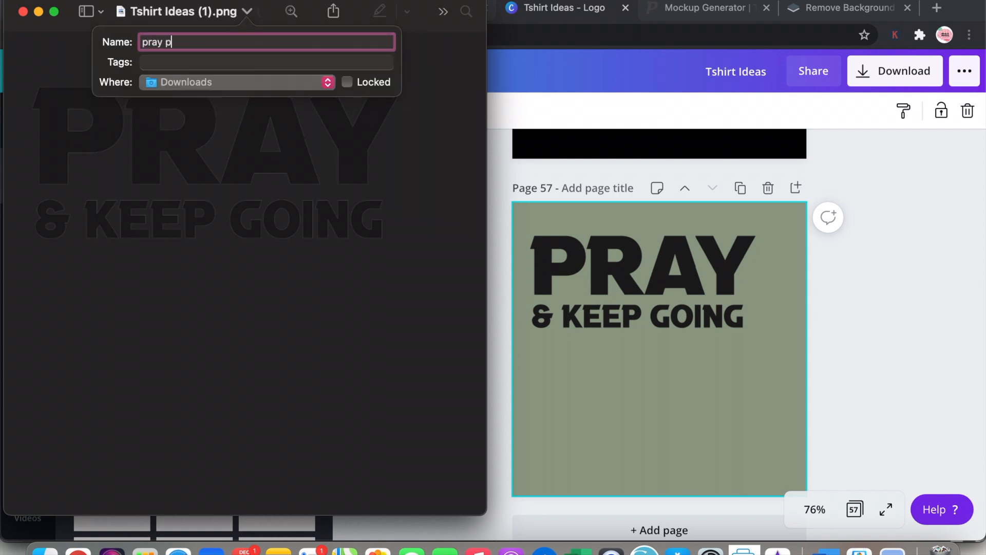
{"action": "key", "text": "BackSpace"}
{"action": "key", "text": "BackSpace"}
{"action": "key", "text": "BackSpace"}
{"action": "type", "text": "new png"}
{"action": "key", "text": "Return"}
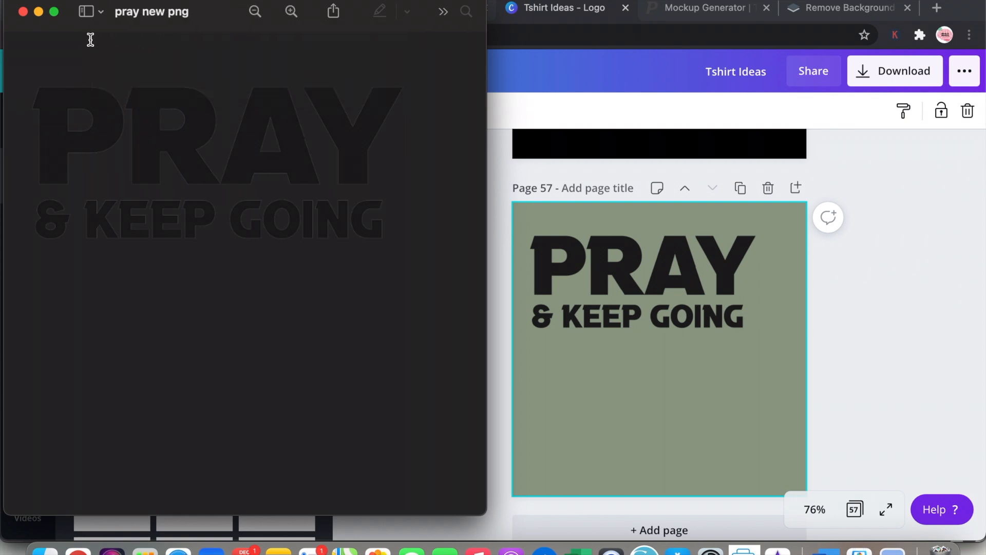
{"action": "left_click", "coordinate": [23, 12]}
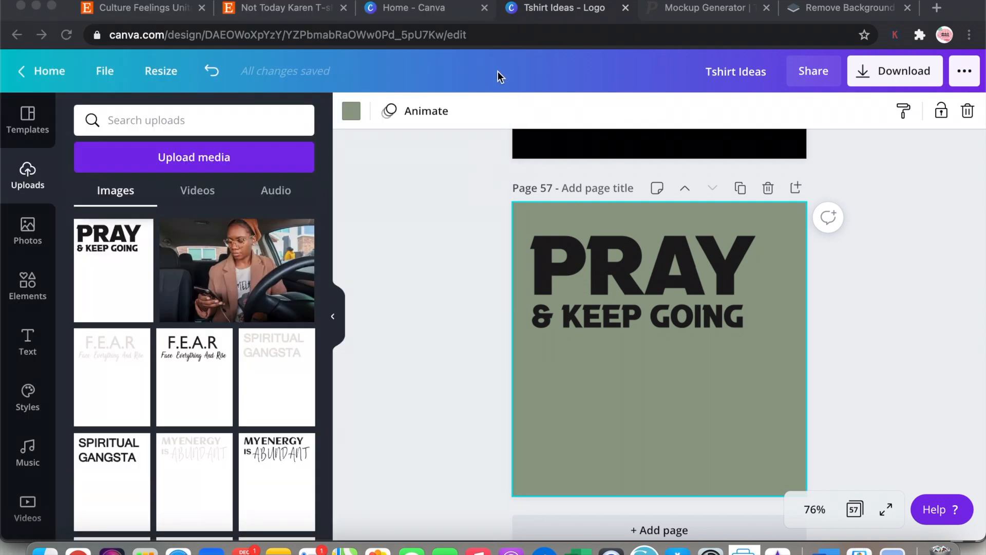
Switch to the Placeit favorites page and browse the saved T-shirt, mug and sweatshirt mockups.
{"action": "left_click", "coordinate": [678, 14]}
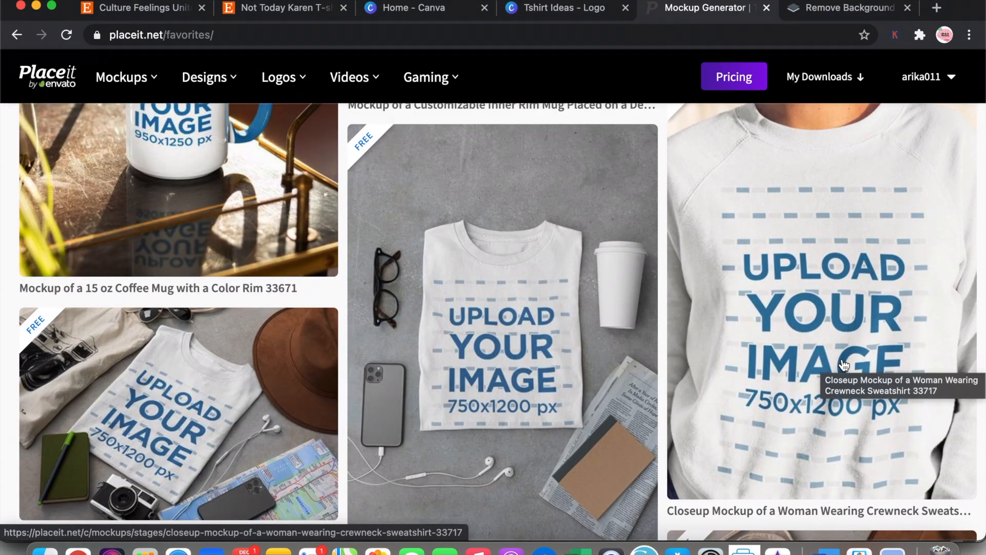
{"action": "scroll", "coordinate": [844, 365], "scroll_direction": "up", "scroll_amount": 5}
{"action": "scroll", "coordinate": [843, 365], "scroll_direction": "up", "scroll_amount": 9}
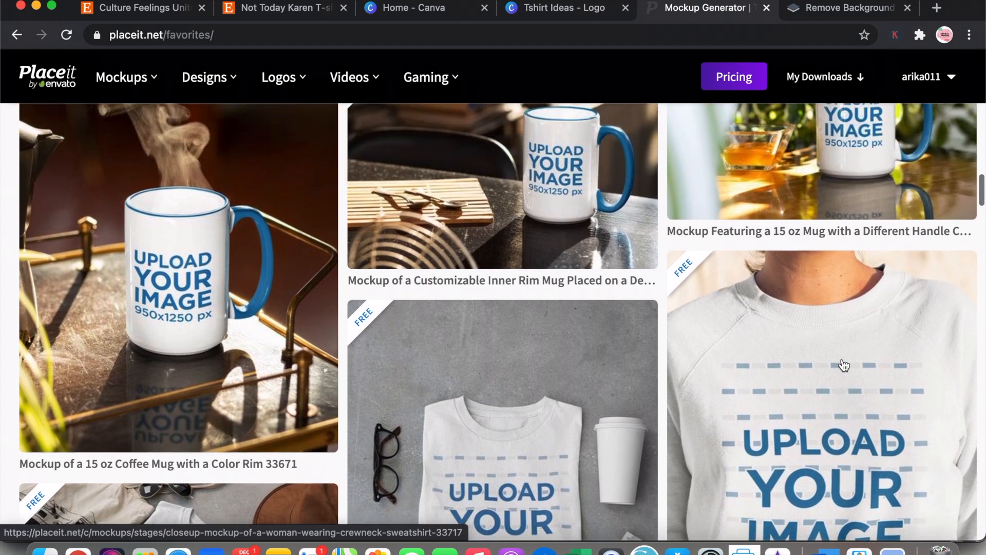
{"action": "scroll", "coordinate": [844, 365], "scroll_direction": "up", "scroll_amount": 15}
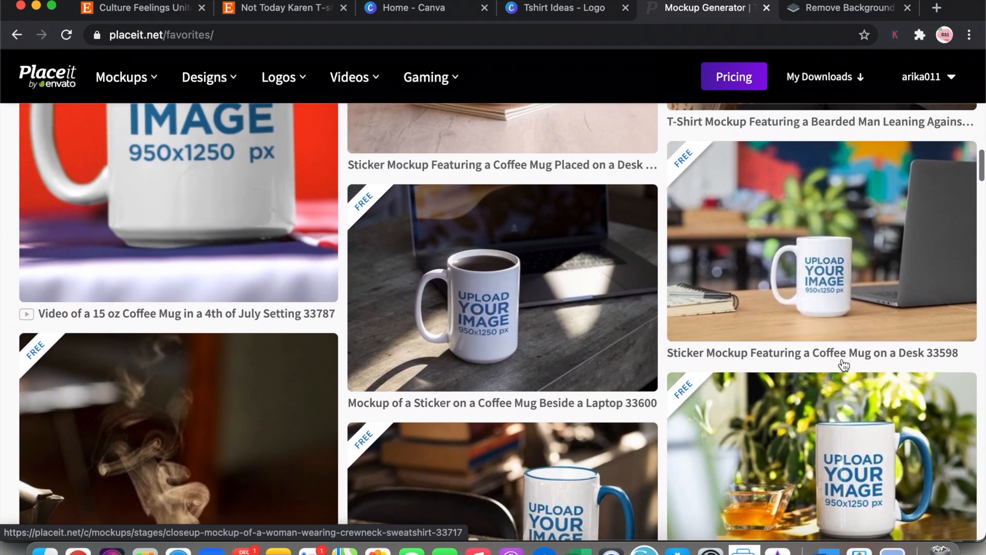
{"action": "scroll", "coordinate": [844, 365], "scroll_direction": "up", "scroll_amount": 15}
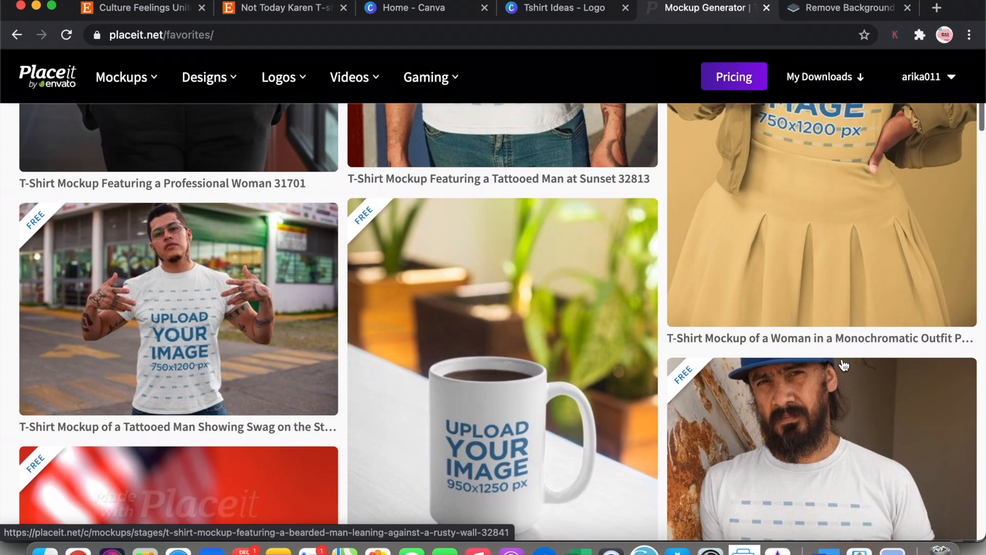
{"action": "scroll", "coordinate": [844, 365], "scroll_direction": "up", "scroll_amount": 10}
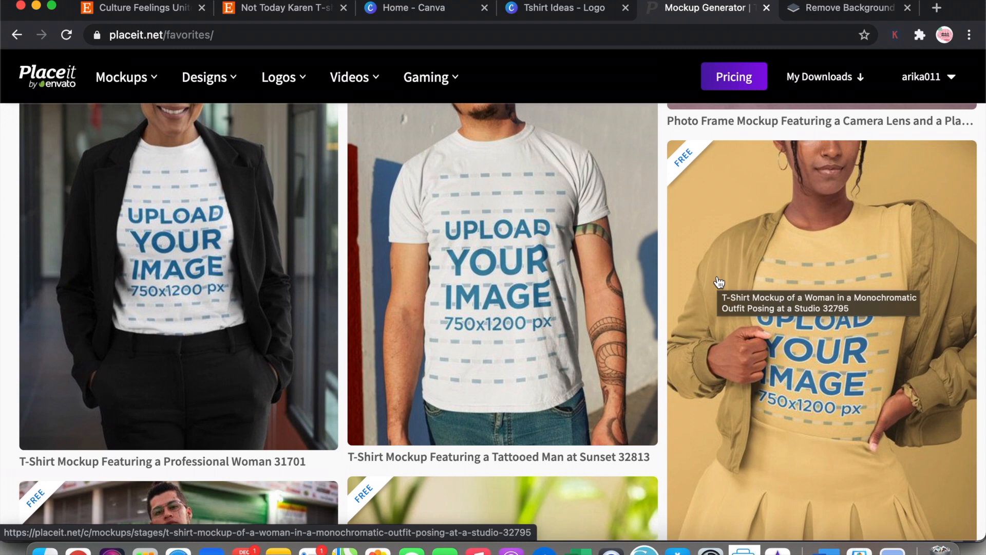
{"action": "scroll", "coordinate": [719, 282], "scroll_direction": "up", "scroll_amount": 3}
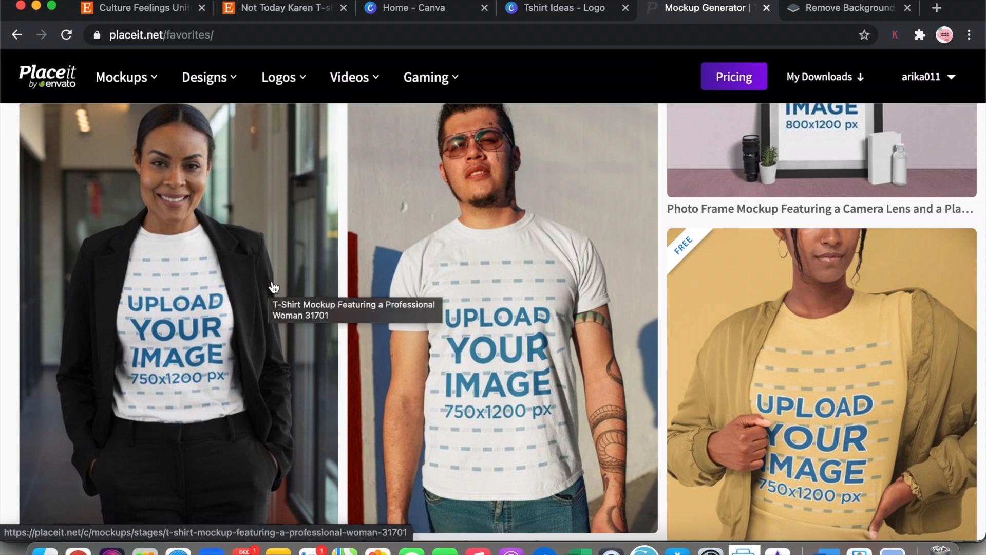
{"action": "scroll", "coordinate": [274, 287], "scroll_direction": "up", "scroll_amount": 5}
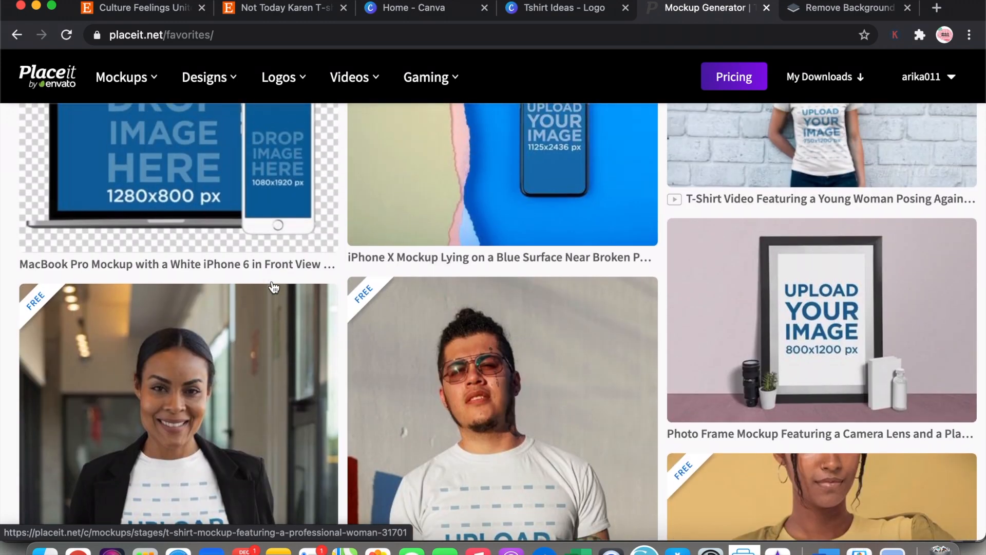
{"action": "scroll", "coordinate": [274, 287], "scroll_direction": "up", "scroll_amount": 3}
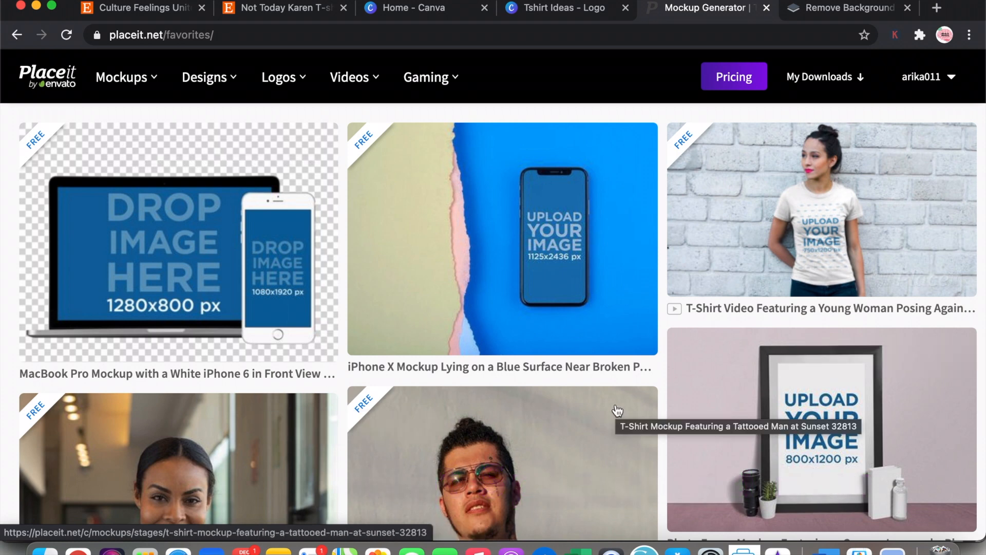
{"action": "scroll", "coordinate": [594, 361], "scroll_direction": "down", "scroll_amount": 4}
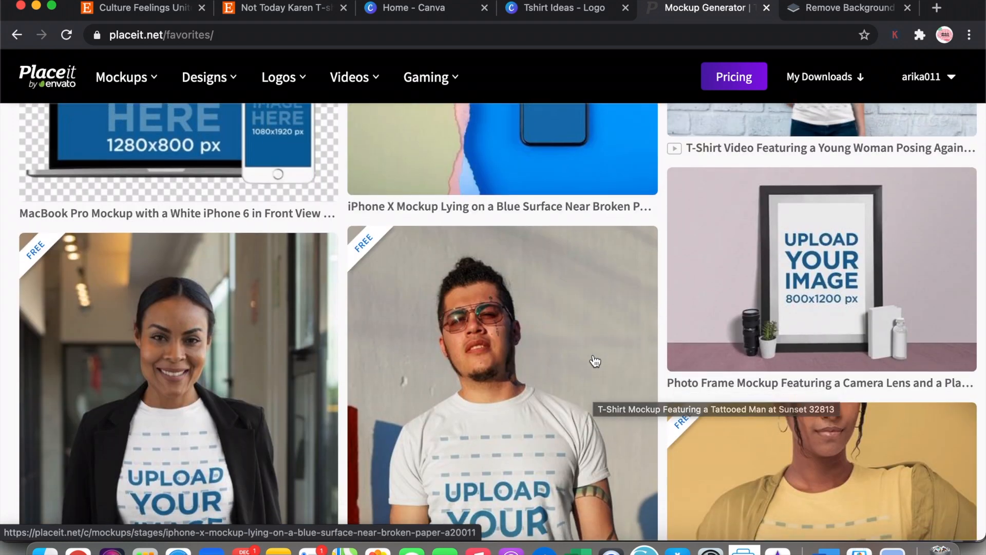
{"action": "scroll", "coordinate": [595, 361], "scroll_direction": "down", "scroll_amount": 2}
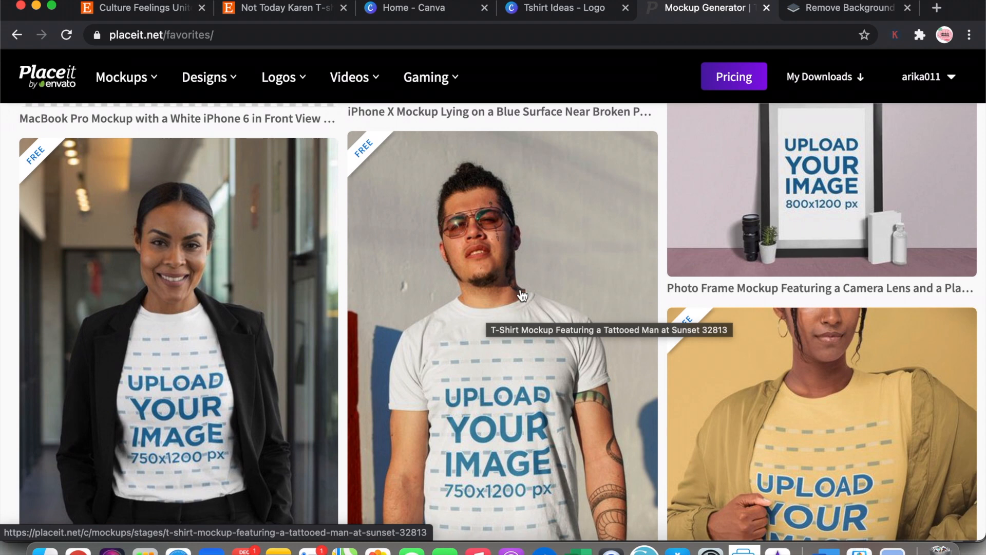
{"action": "scroll", "coordinate": [522, 295], "scroll_direction": "down", "scroll_amount": 4}
{"action": "scroll", "coordinate": [522, 296], "scroll_direction": "down", "scroll_amount": 5}
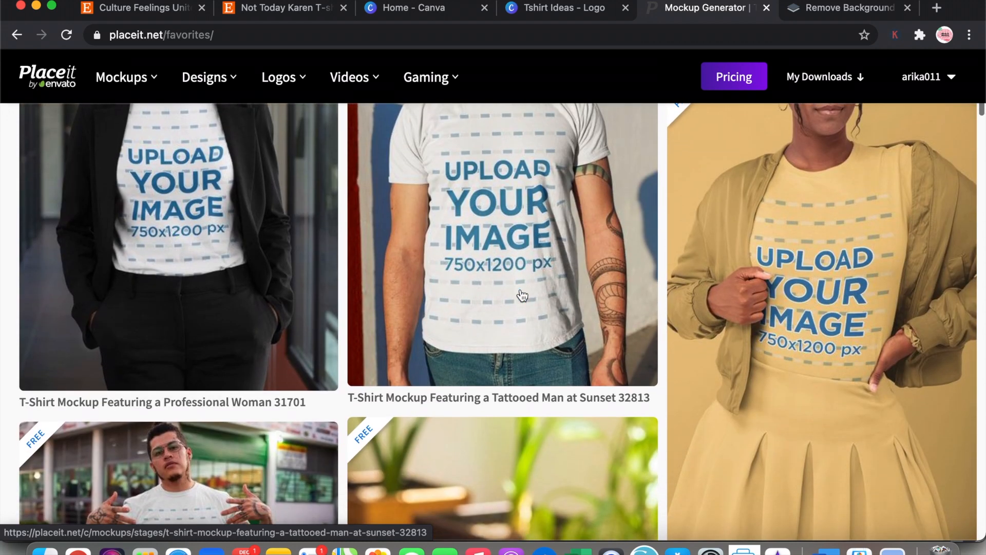
{"action": "scroll", "coordinate": [273, 290], "scroll_direction": "down", "scroll_amount": 10}
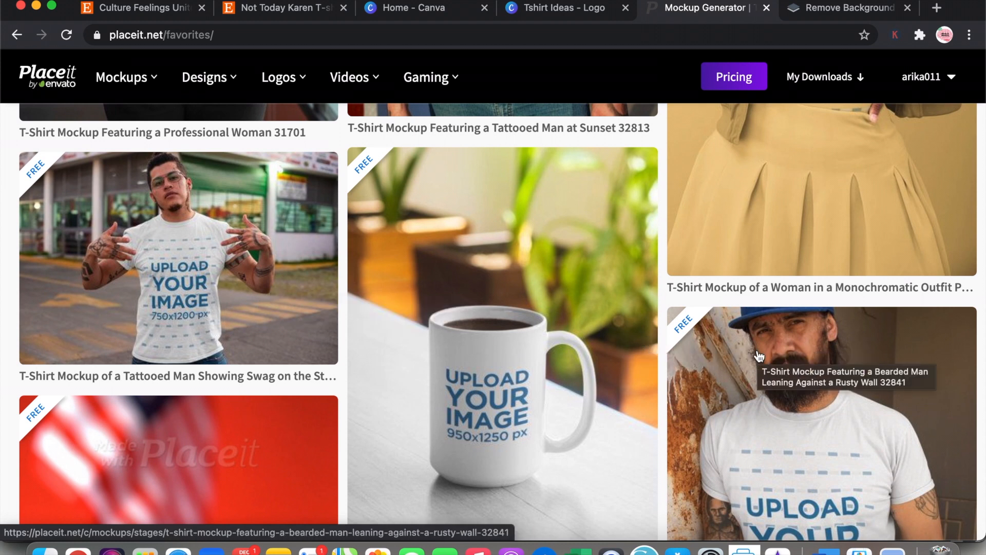
{"action": "scroll", "coordinate": [758, 355], "scroll_direction": "up", "scroll_amount": 2}
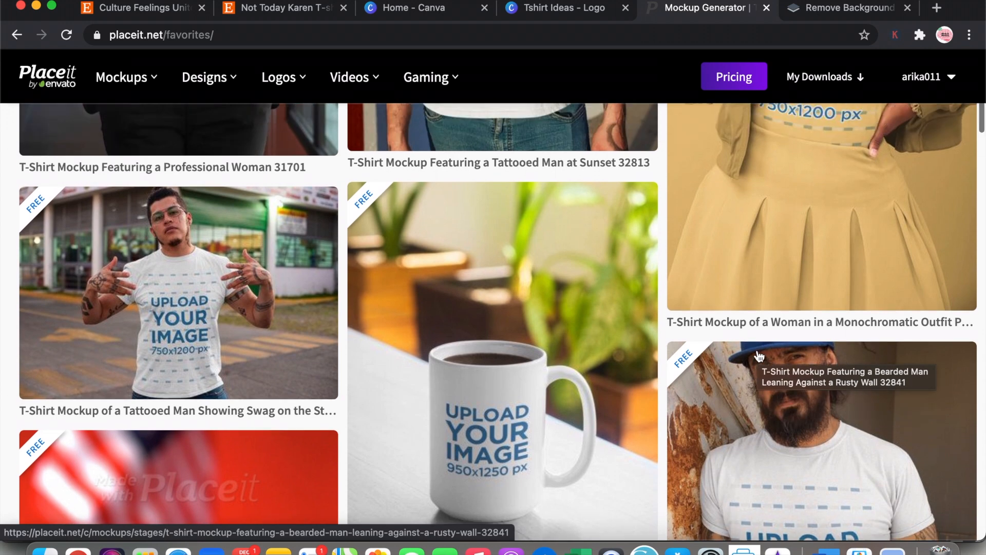
{"action": "scroll", "coordinate": [759, 356], "scroll_direction": "down", "scroll_amount": 3}
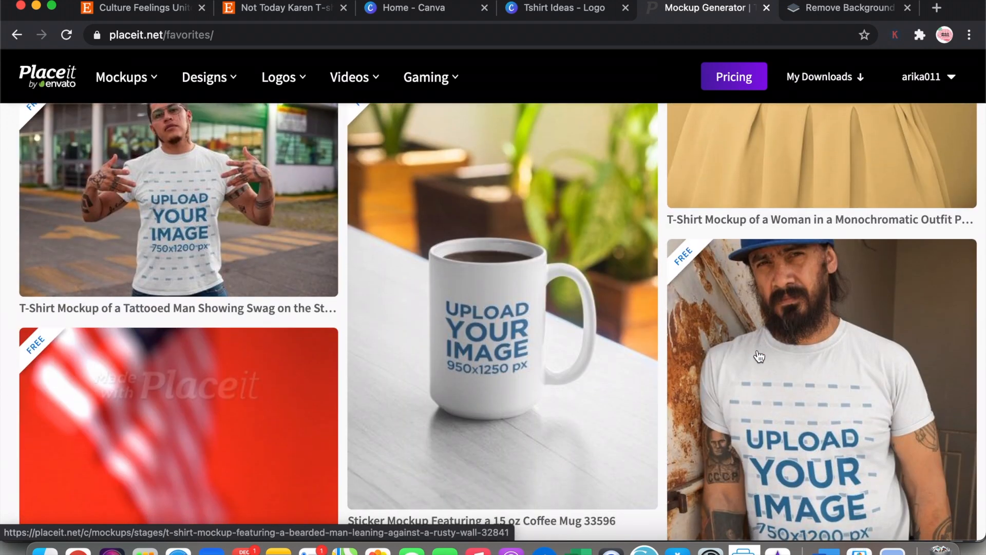
{"action": "scroll", "coordinate": [758, 355], "scroll_direction": "down", "scroll_amount": 6}
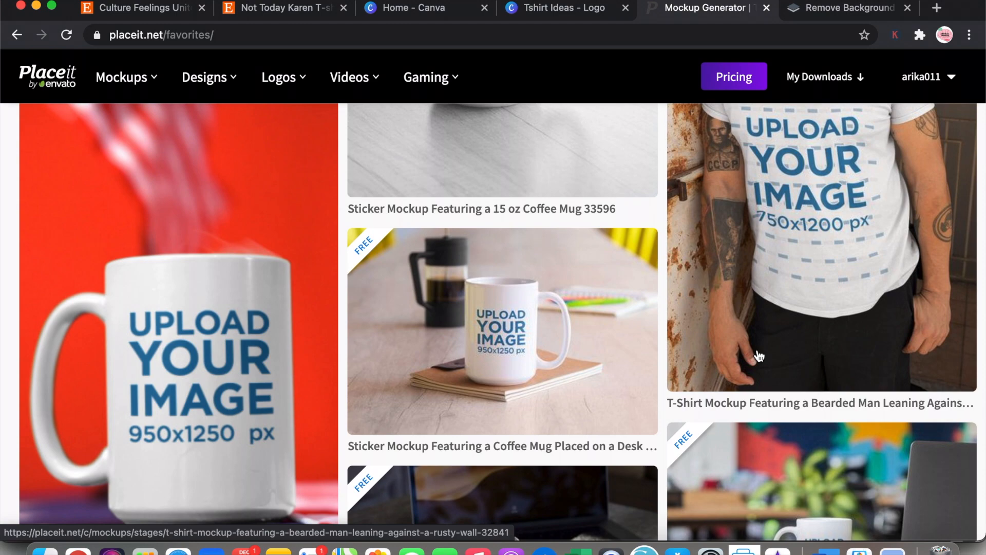
{"action": "scroll", "coordinate": [758, 356], "scroll_direction": "down", "scroll_amount": 7}
{"action": "scroll", "coordinate": [759, 331], "scroll_direction": "down", "scroll_amount": 8}
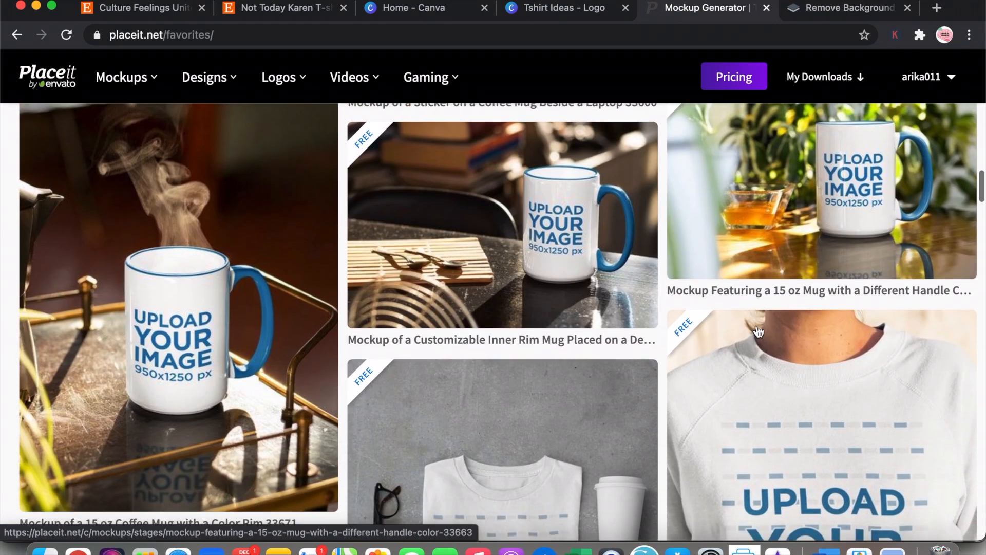
Open the closeup mockup of a woman wearing a crewneck sweatshirt from the Placeit favorites.
{"action": "scroll", "coordinate": [758, 327], "scroll_direction": "down", "scroll_amount": 2}
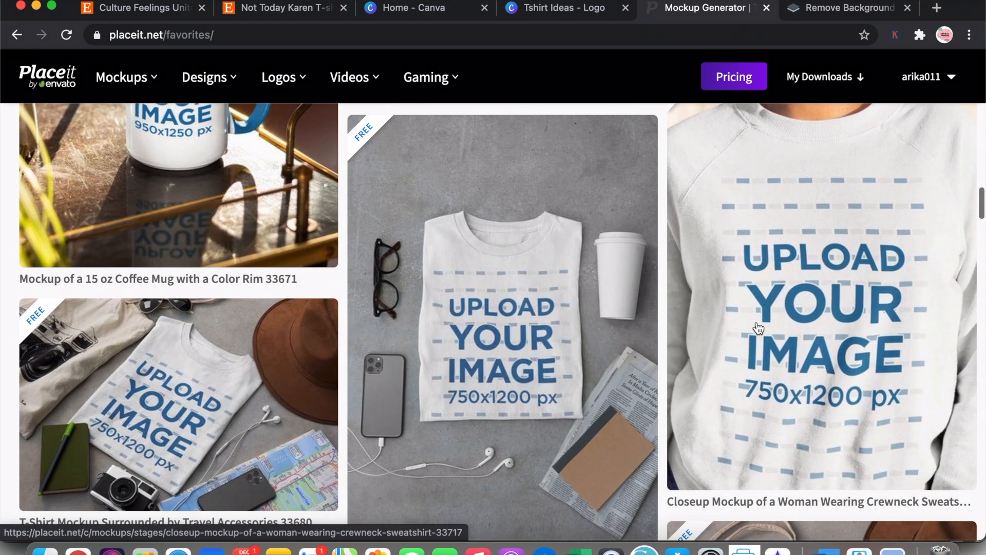
{"action": "scroll", "coordinate": [815, 283], "scroll_direction": "up", "scroll_amount": 1}
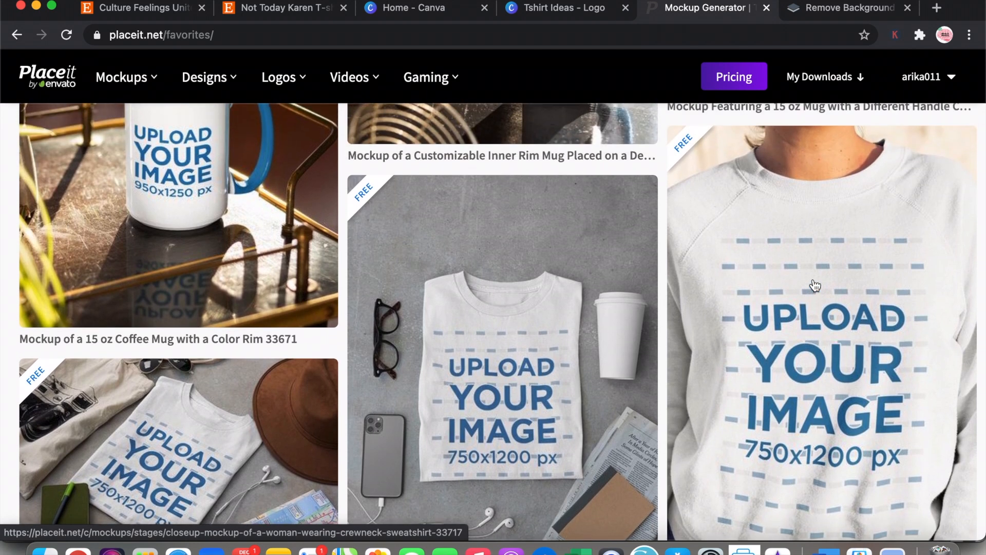
{"action": "left_click", "coordinate": [815, 286]}
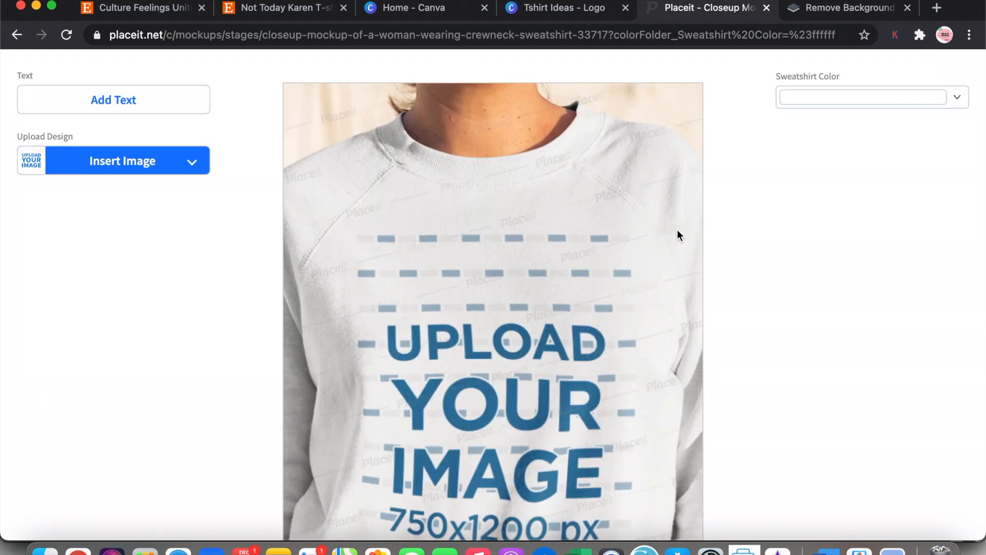
{"action": "scroll", "coordinate": [677, 230], "scroll_direction": "up", "scroll_amount": 1}
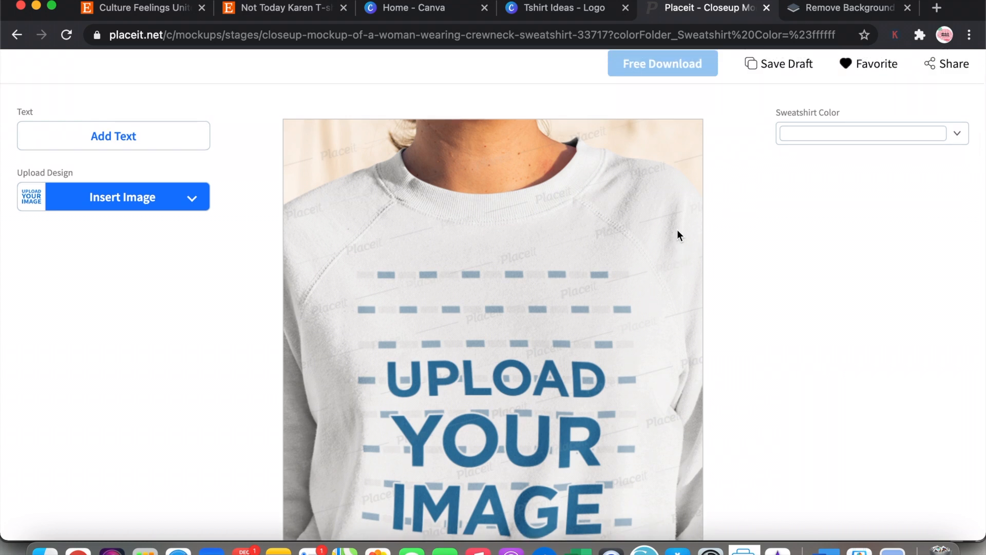
{"action": "scroll", "coordinate": [678, 230], "scroll_direction": "down", "scroll_amount": 1}
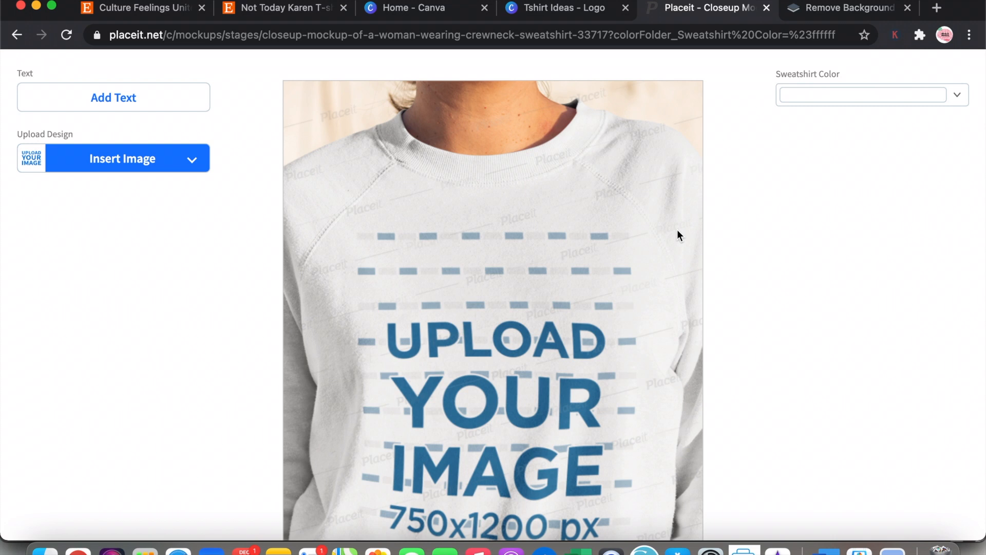
Change the sweatshirt color to beige #E5E1D1, then darken it slightly to the custom shade #E0DBC6.
{"action": "left_click", "coordinate": [797, 98]}
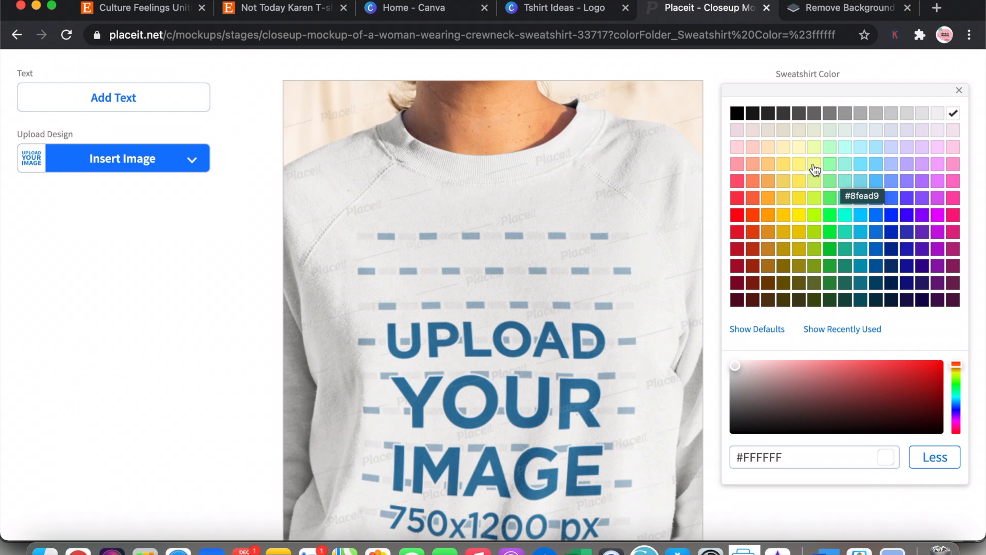
{"action": "left_click", "coordinate": [784, 132]}
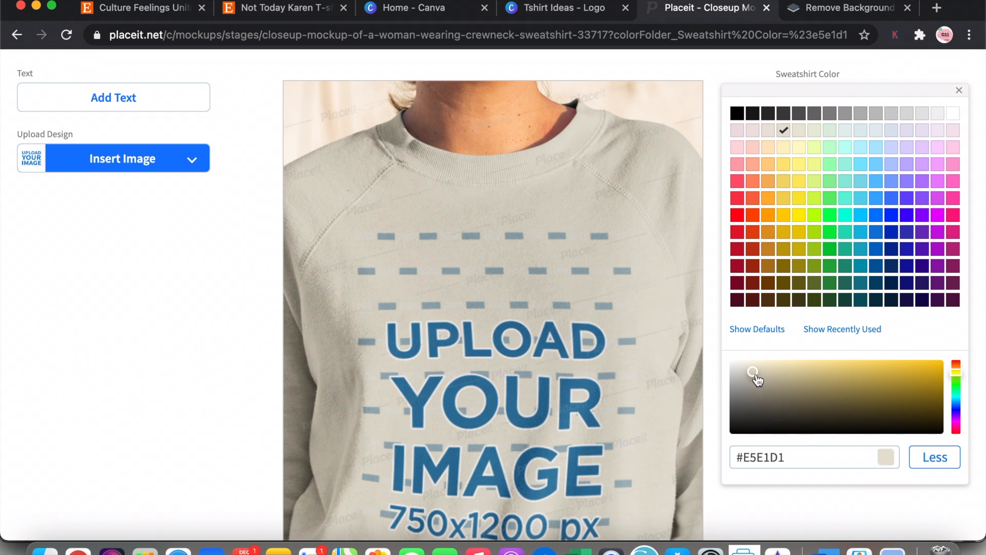
{"action": "left_click_drag", "start_coordinate": [756, 379], "coordinate": [762, 379]}
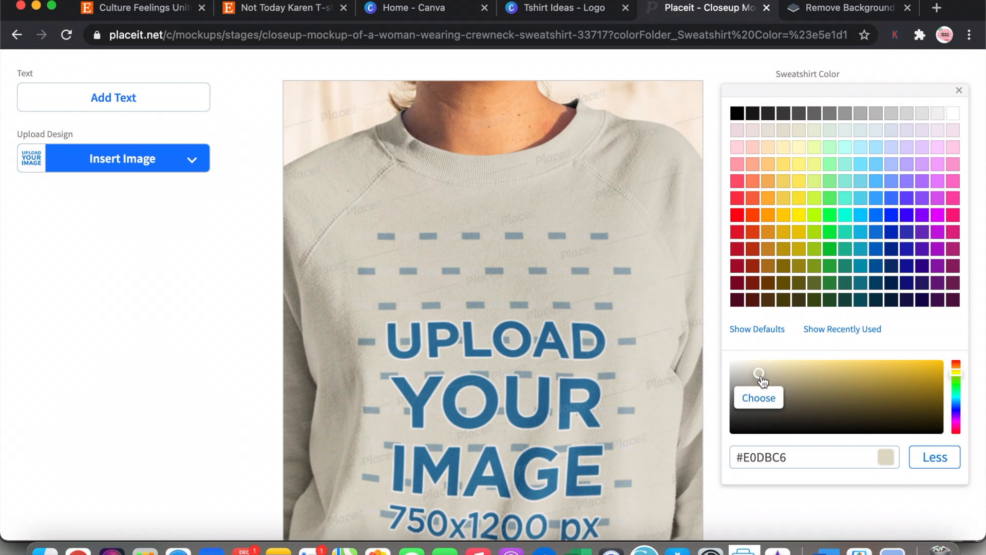
{"action": "left_click", "coordinate": [752, 399]}
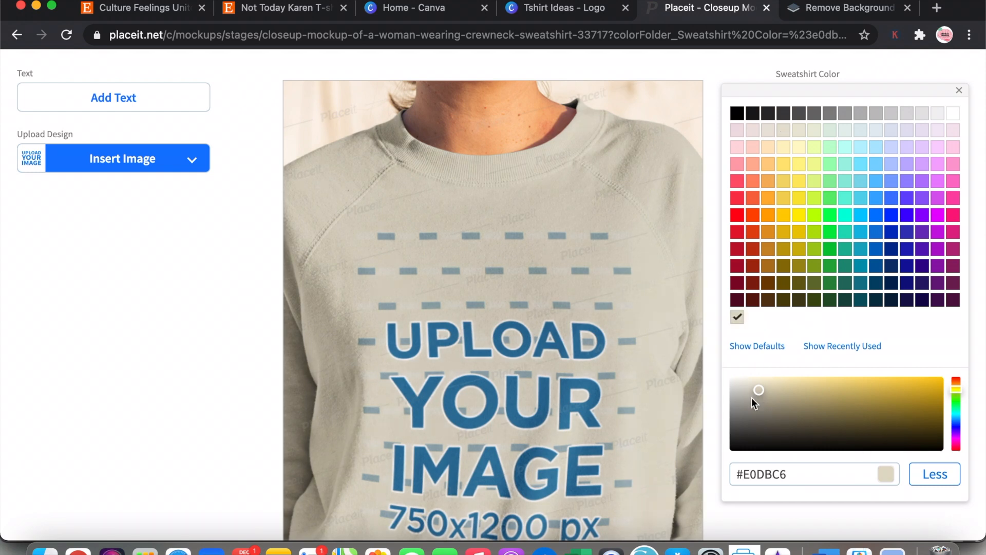
Darken the sweatshirt to the custom color #D7D0B6, check it on the mockup and close the color picker.
{"action": "scroll", "coordinate": [548, 303], "scroll_direction": "down", "scroll_amount": 1}
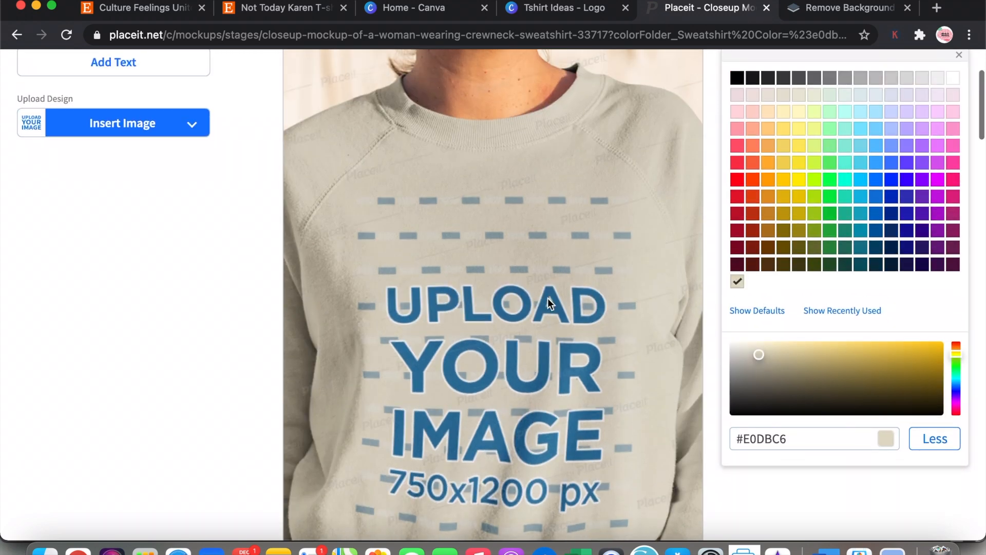
{"action": "left_click_drag", "start_coordinate": [760, 355], "coordinate": [765, 359]}
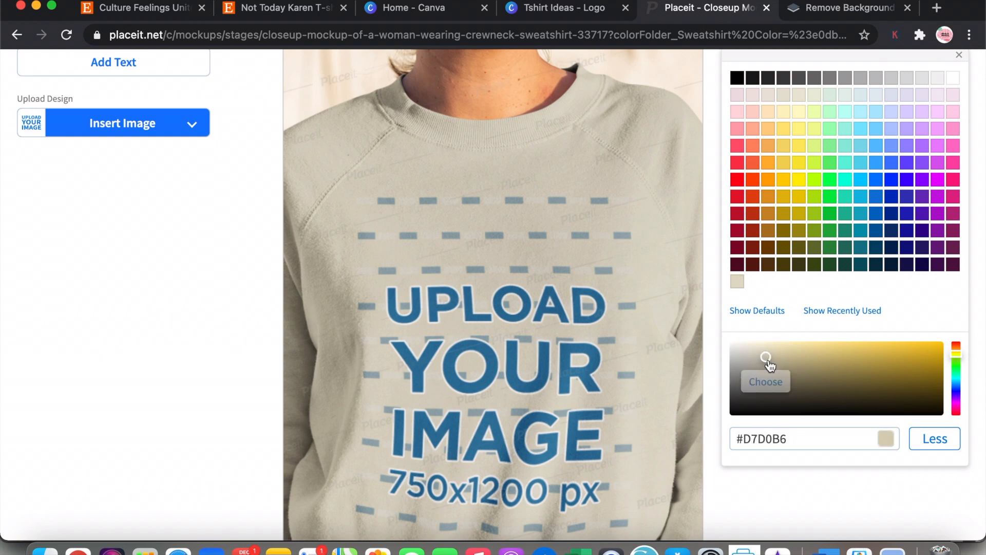
{"action": "left_click", "coordinate": [767, 383]}
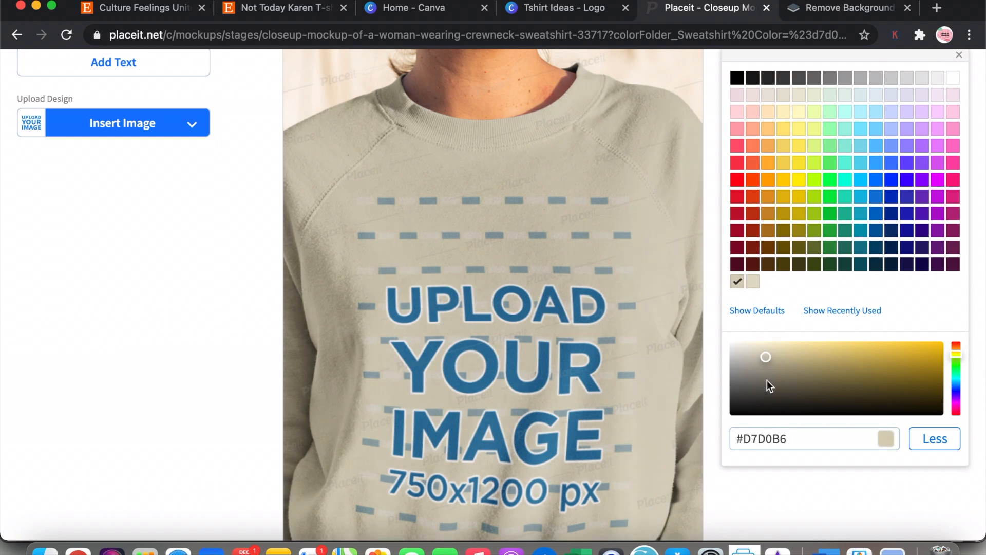
{"action": "scroll", "coordinate": [593, 294], "scroll_direction": "down", "scroll_amount": 2}
{"action": "scroll", "coordinate": [594, 295], "scroll_direction": "up", "scroll_amount": 2}
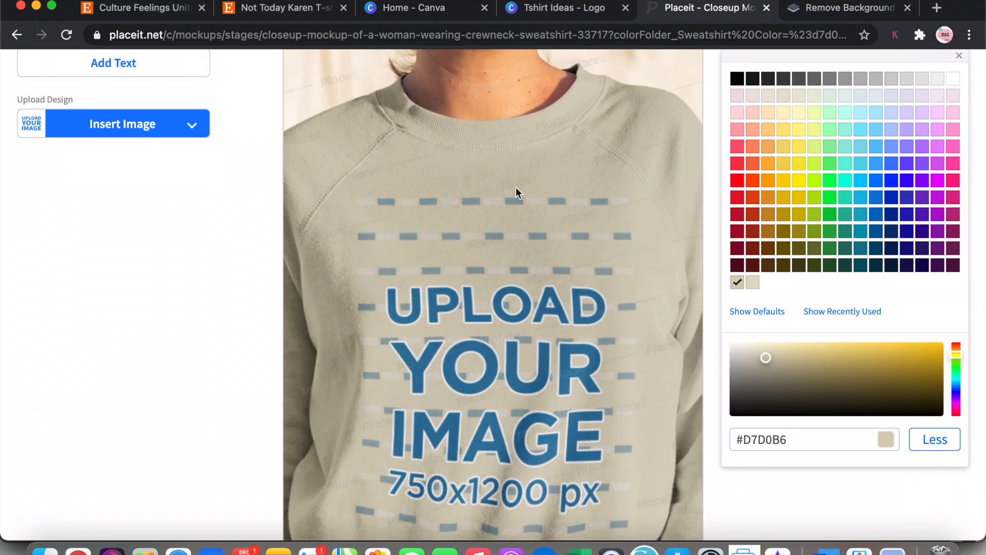
{"action": "scroll", "coordinate": [516, 187], "scroll_direction": "up", "scroll_amount": 1}
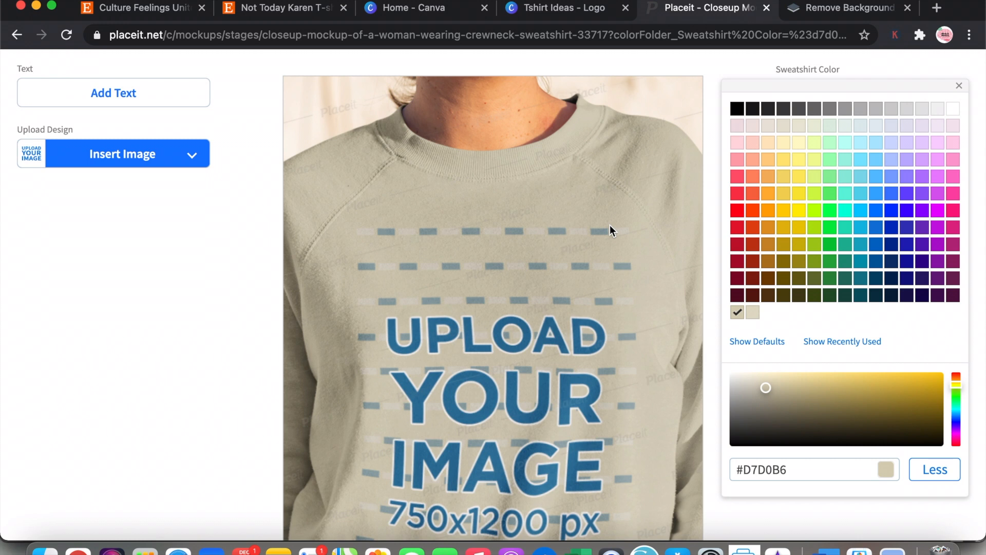
{"action": "left_click", "coordinate": [958, 85]}
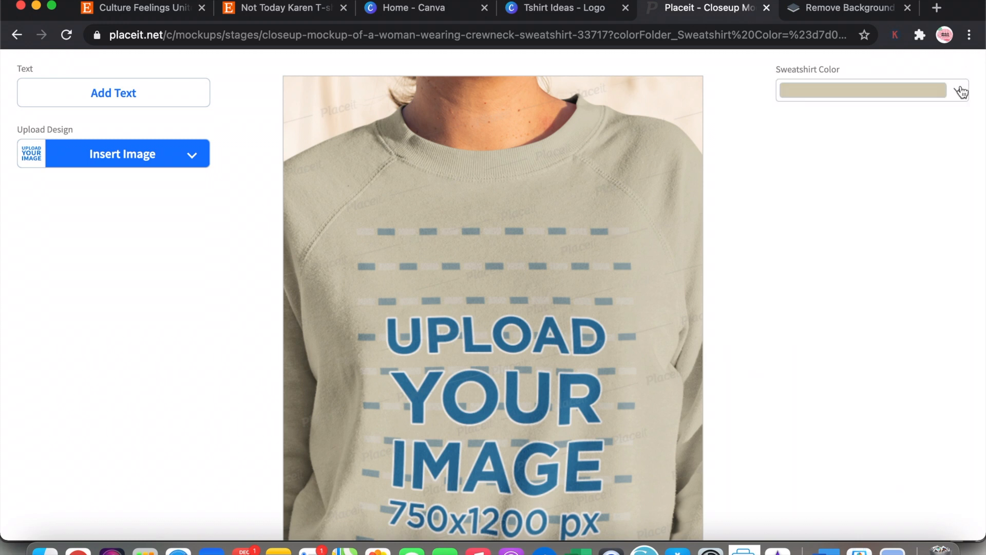
Upload the "pray new png" image from the device's Downloads folder as the sweatshirt mockup's design.
{"action": "scroll", "coordinate": [581, 333], "scroll_direction": "up", "scroll_amount": 2}
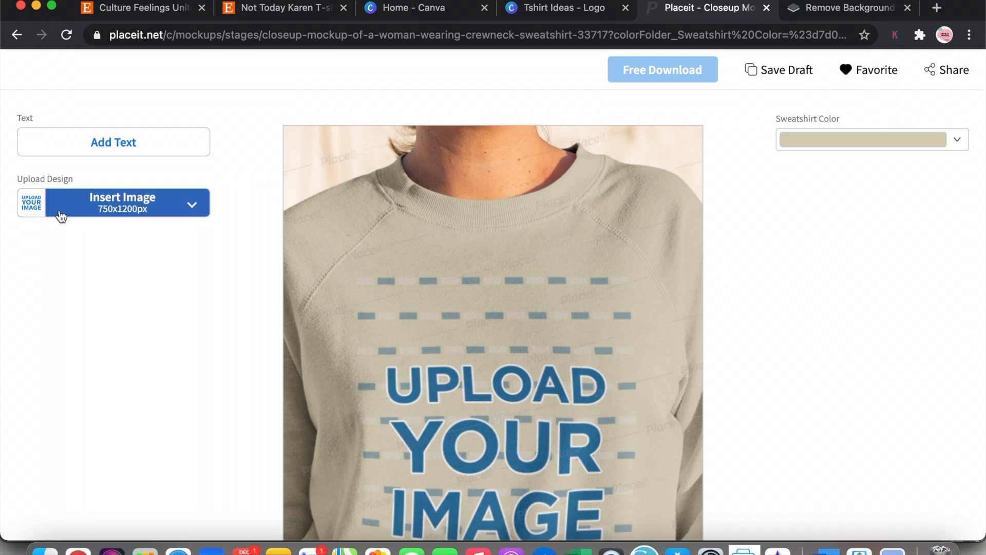
{"action": "left_click", "coordinate": [122, 212]}
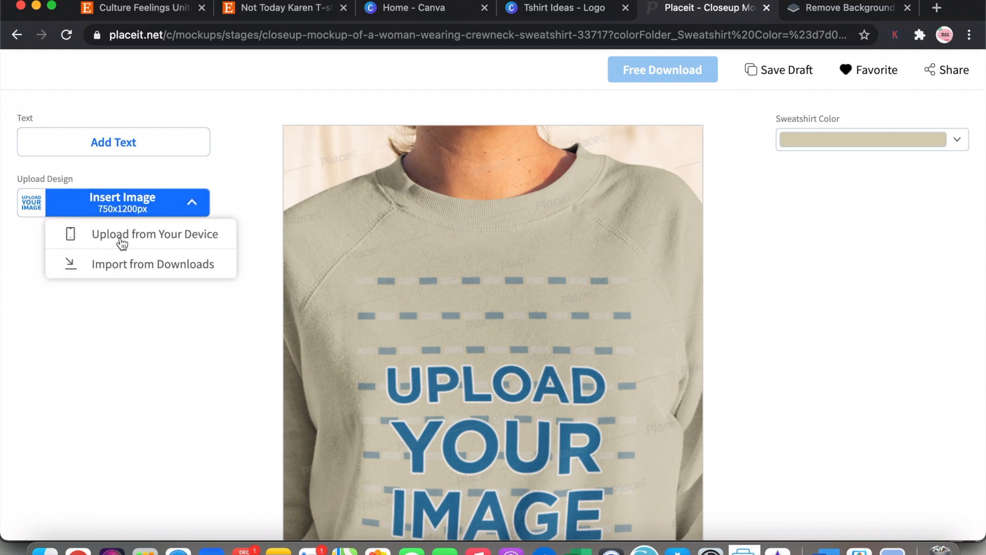
{"action": "left_click", "coordinate": [120, 239]}
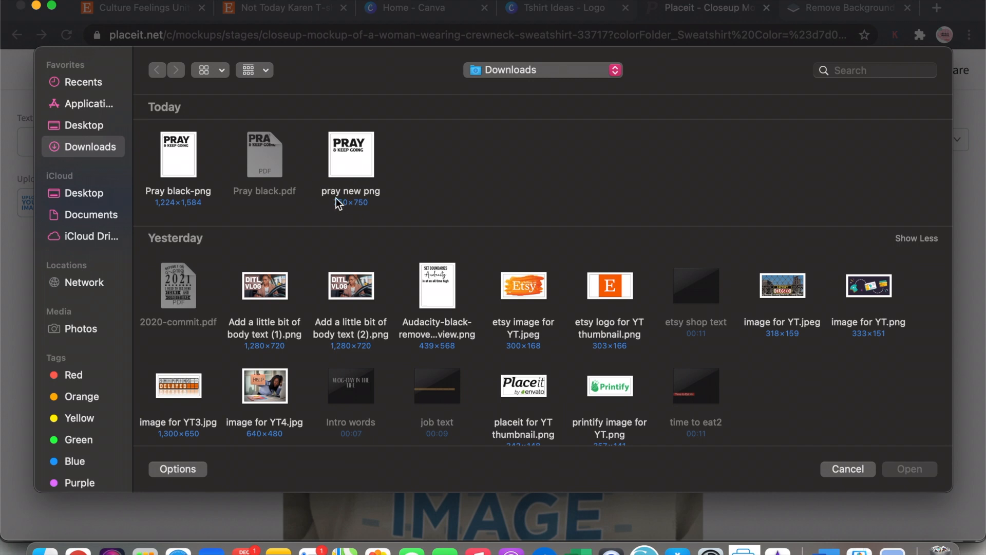
{"action": "left_click", "coordinate": [355, 165]}
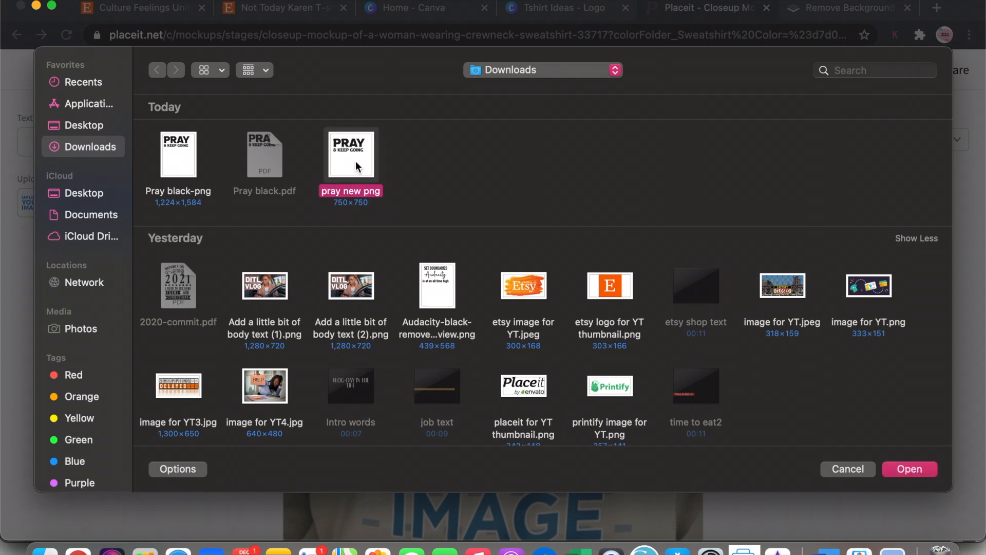
{"action": "left_click", "coordinate": [904, 470]}
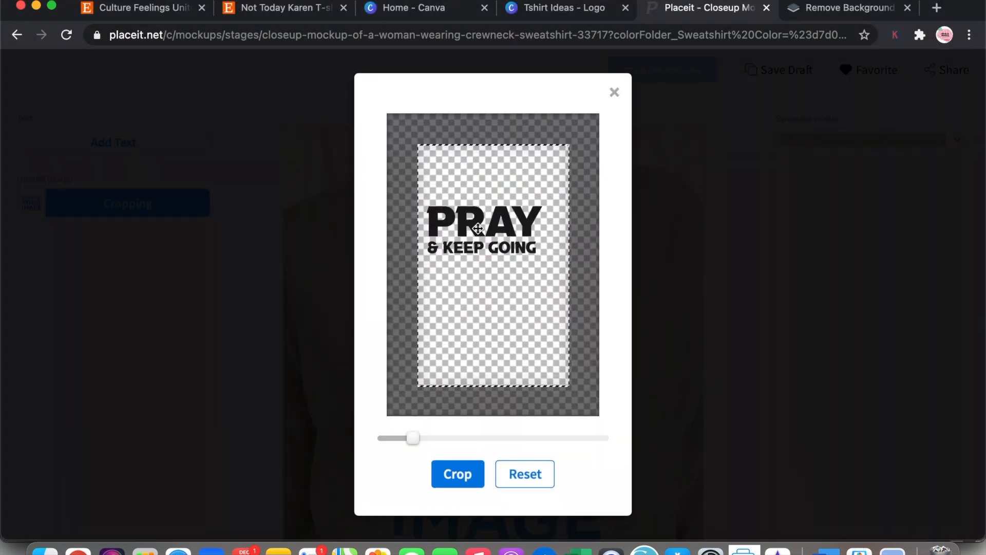
Centre the design horizontally in the crop area, enlarge it slightly, move it up a little and apply the crop.
{"action": "left_click_drag", "start_coordinate": [477, 230], "coordinate": [484, 230]}
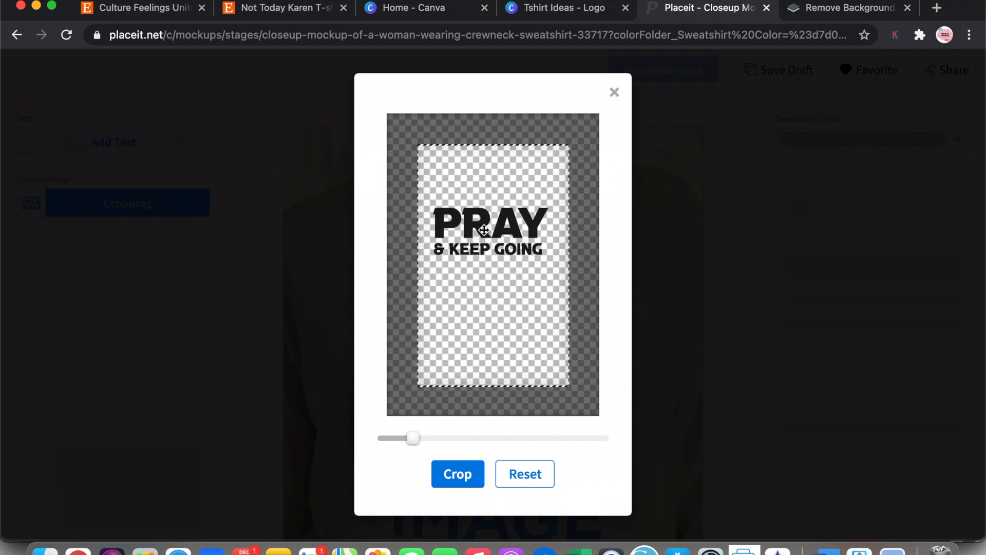
{"action": "left_click_drag", "start_coordinate": [413, 438], "coordinate": [417, 437]}
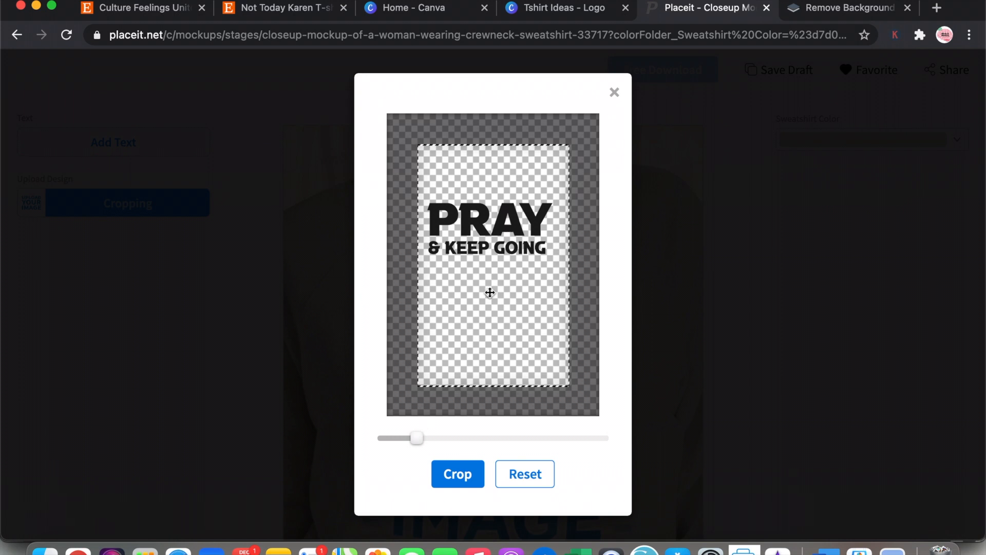
{"action": "left_click_drag", "start_coordinate": [490, 250], "coordinate": [492, 247]}
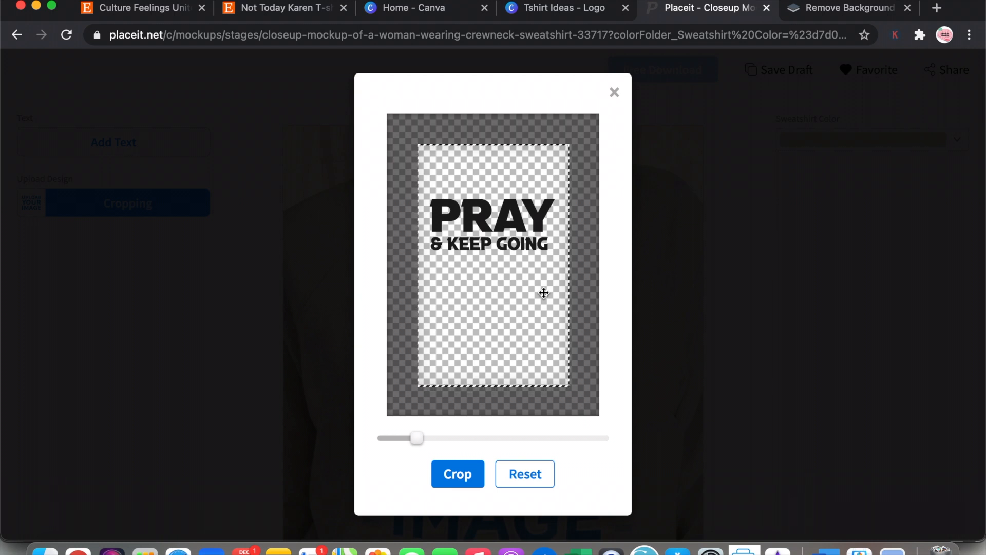
{"action": "left_click", "coordinate": [459, 475]}
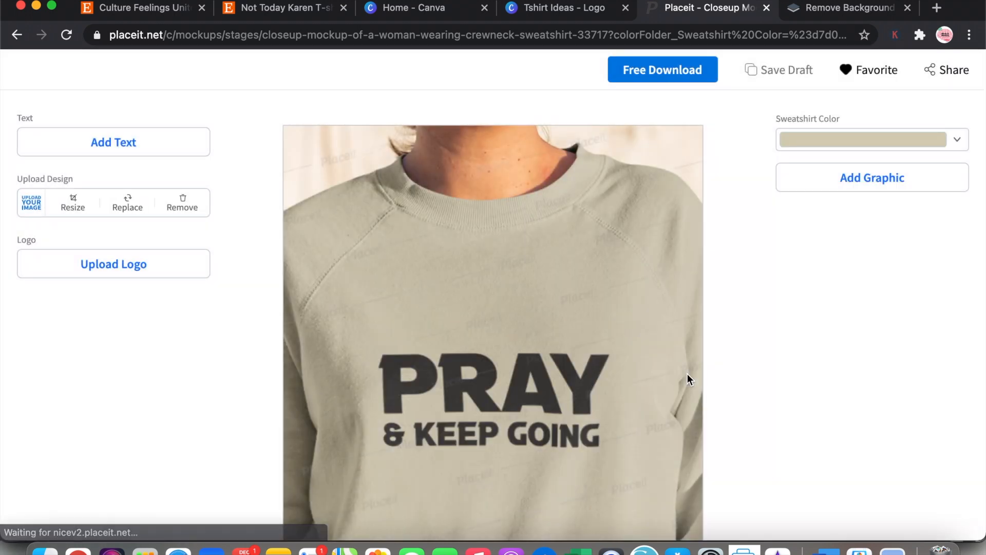
Resize the uploaded design slightly smaller and apply it to the sweatshirt.
{"action": "scroll", "coordinate": [687, 374], "scroll_direction": "down", "scroll_amount": 3}
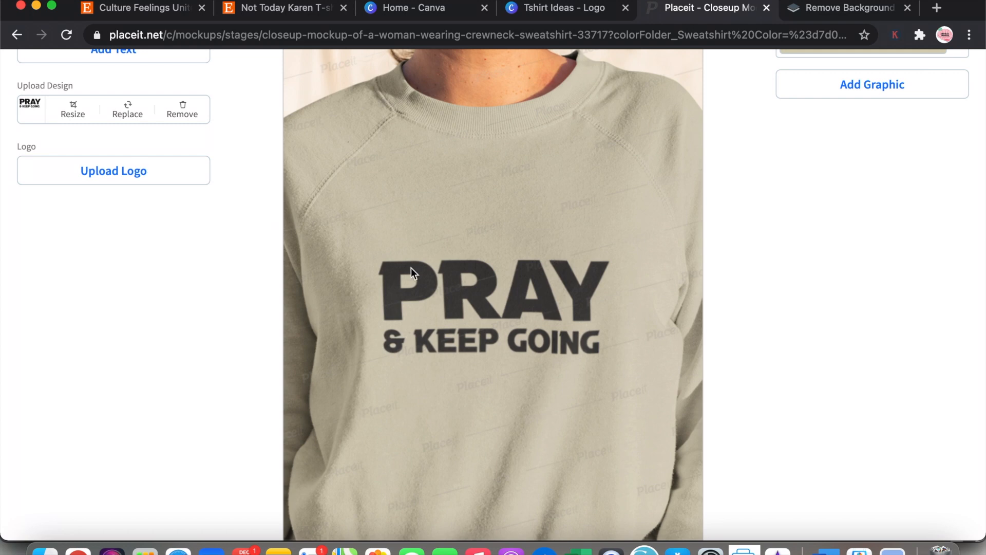
{"action": "left_click", "coordinate": [73, 112]}
{"action": "left_click_drag", "start_coordinate": [417, 441], "coordinate": [415, 439]}
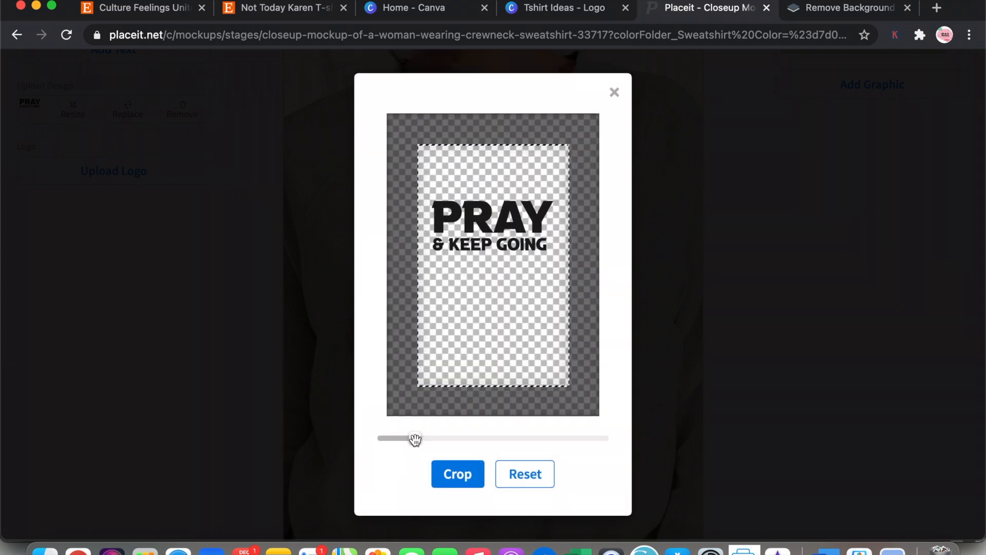
{"action": "left_click", "coordinate": [455, 478]}
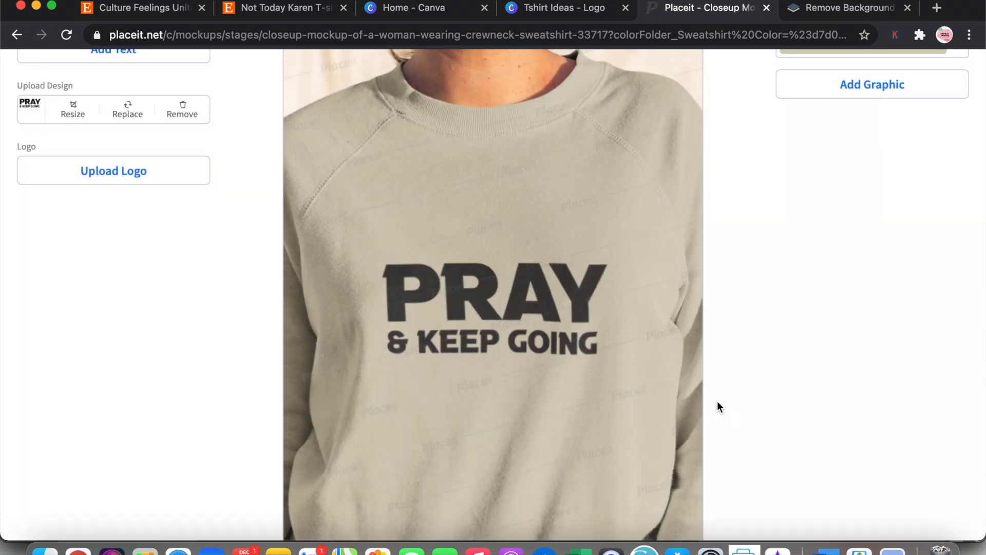
Check the design's size and placement on the whole sweatshirt mockup, from neckline to hem.
{"action": "scroll", "coordinate": [609, 395], "scroll_direction": "down", "scroll_amount": 3}
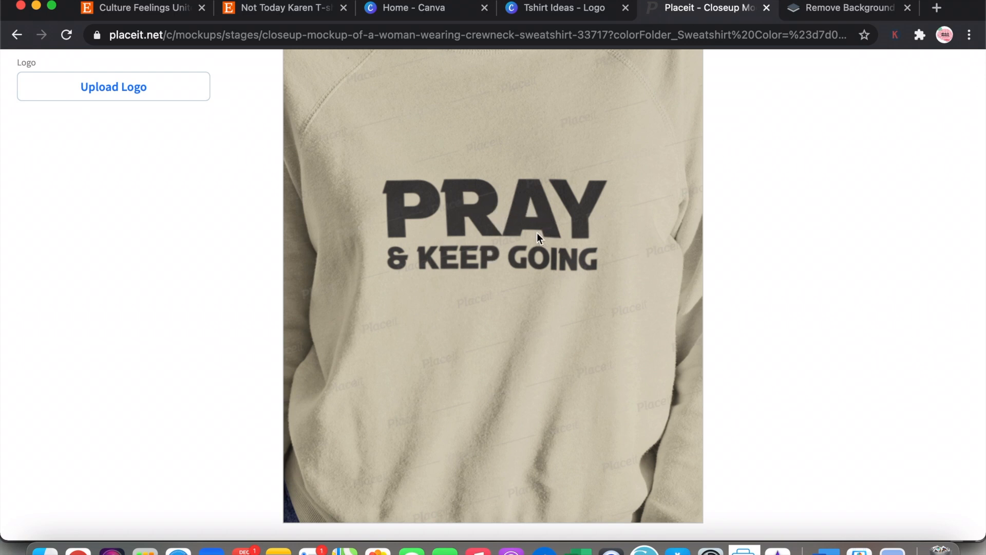
{"action": "scroll", "coordinate": [541, 205], "scroll_direction": "up", "scroll_amount": 2}
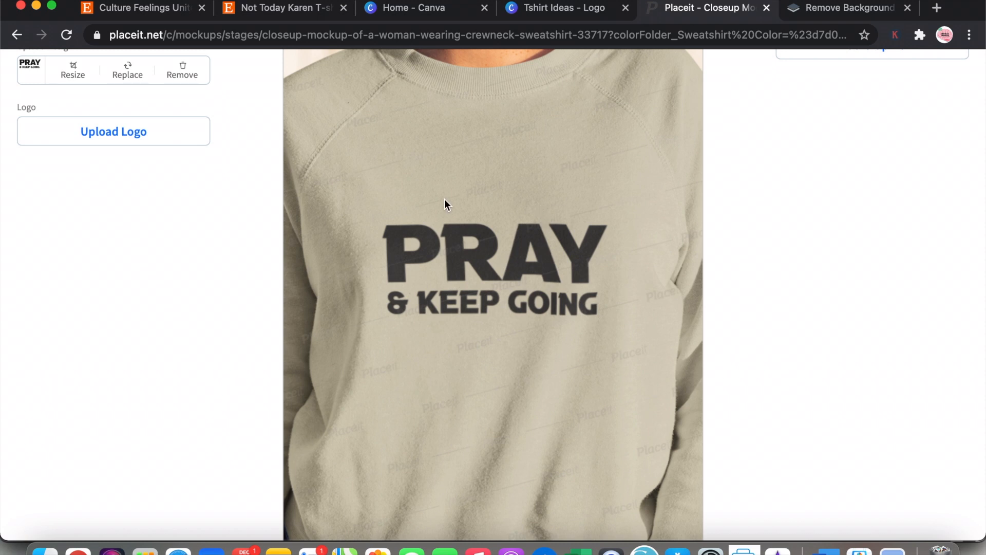
{"action": "scroll", "coordinate": [444, 200], "scroll_direction": "up", "scroll_amount": 1}
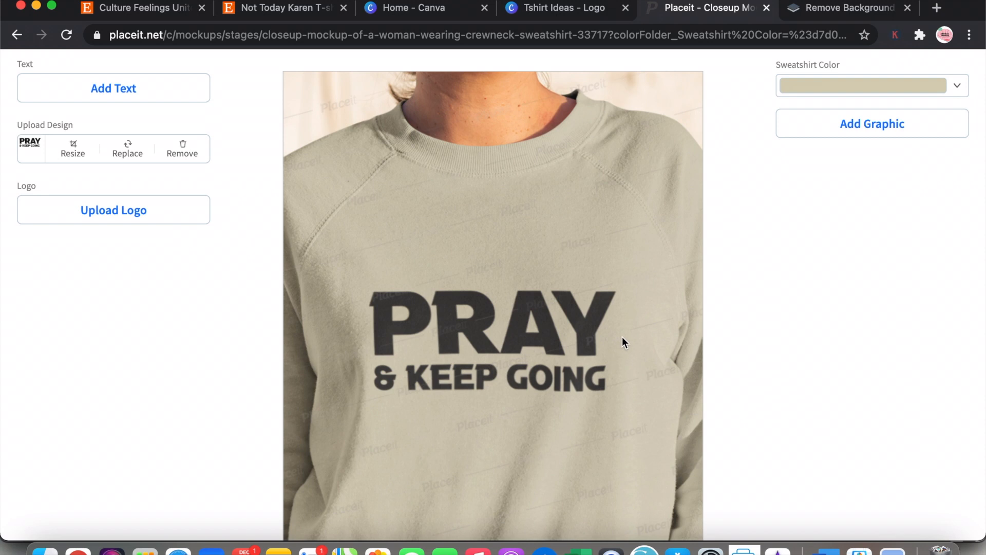
{"action": "scroll", "coordinate": [622, 337], "scroll_direction": "up", "scroll_amount": 2}
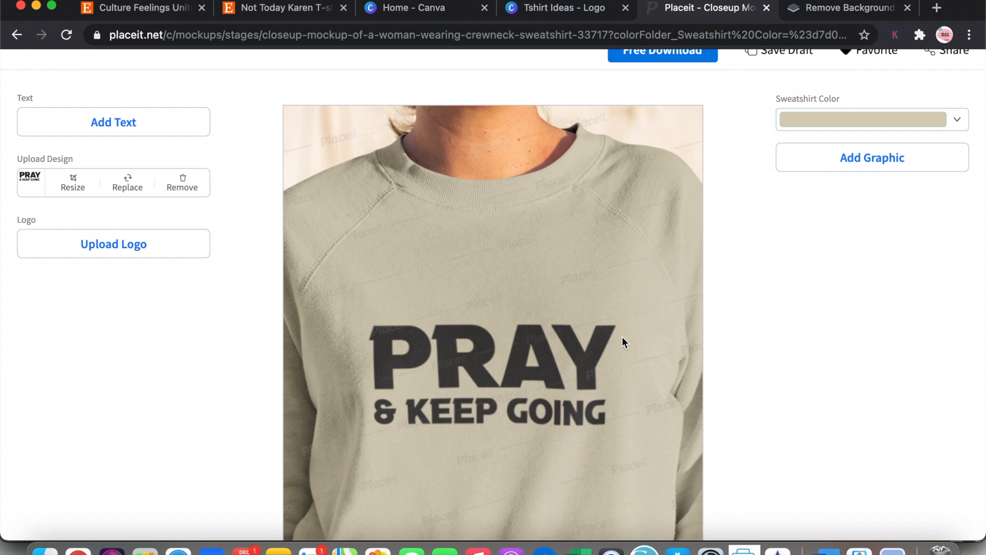
{"action": "scroll", "coordinate": [658, 313], "scroll_direction": "up", "scroll_amount": 2}
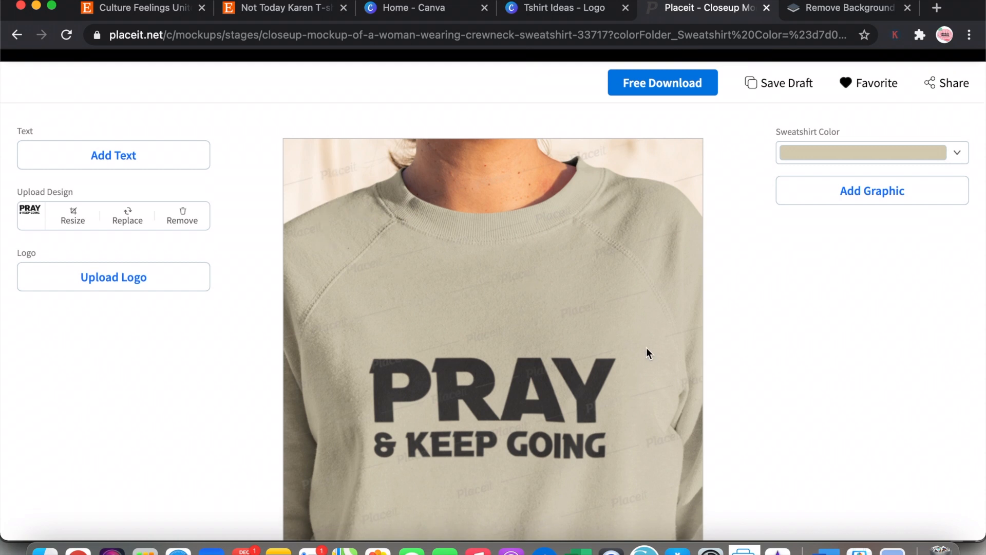
{"action": "scroll", "coordinate": [646, 352], "scroll_direction": "down", "scroll_amount": 10}
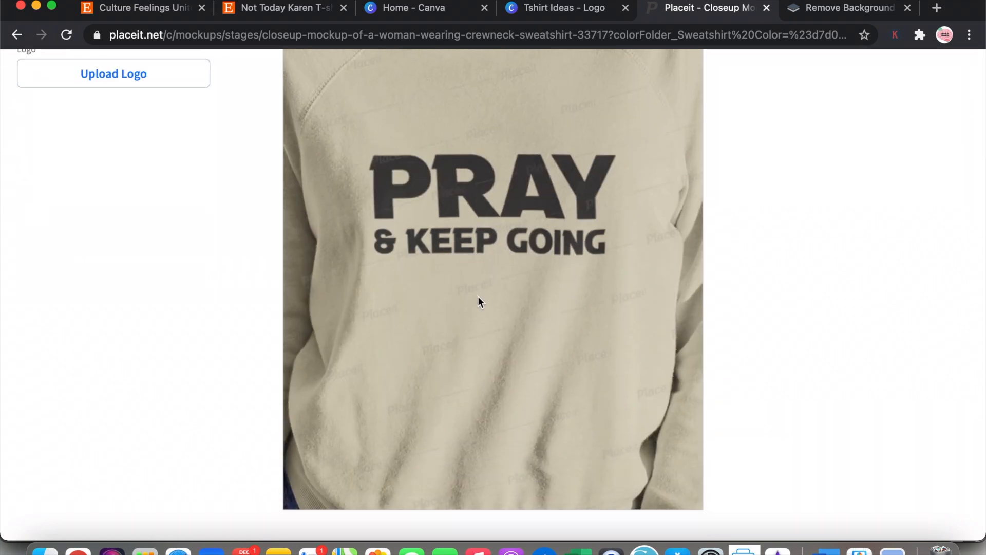
{"action": "scroll", "coordinate": [582, 387], "scroll_direction": "up", "scroll_amount": 10}
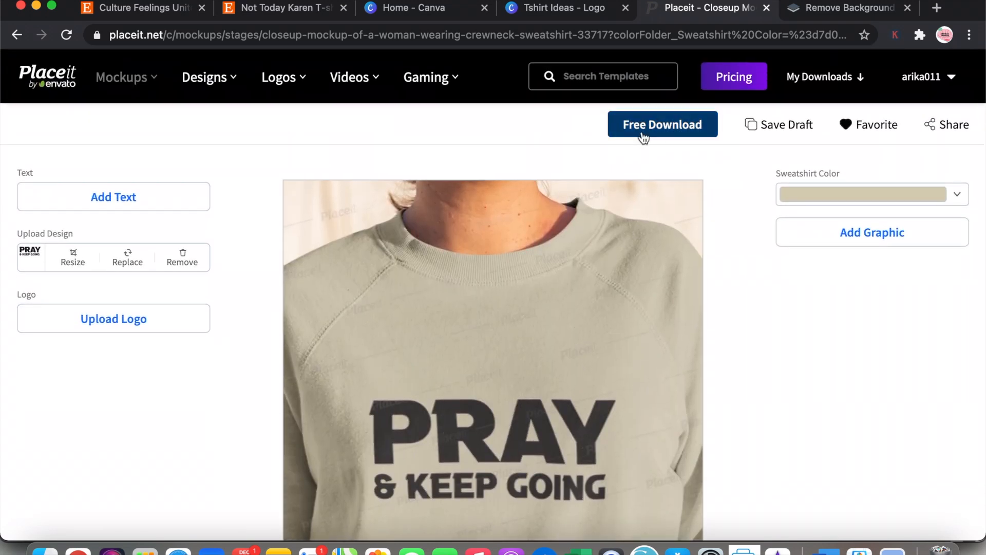
Download the finished mockup with the free mockup option, close the downloads list and open the downloaded PNG.
{"action": "left_click", "coordinate": [641, 130]}
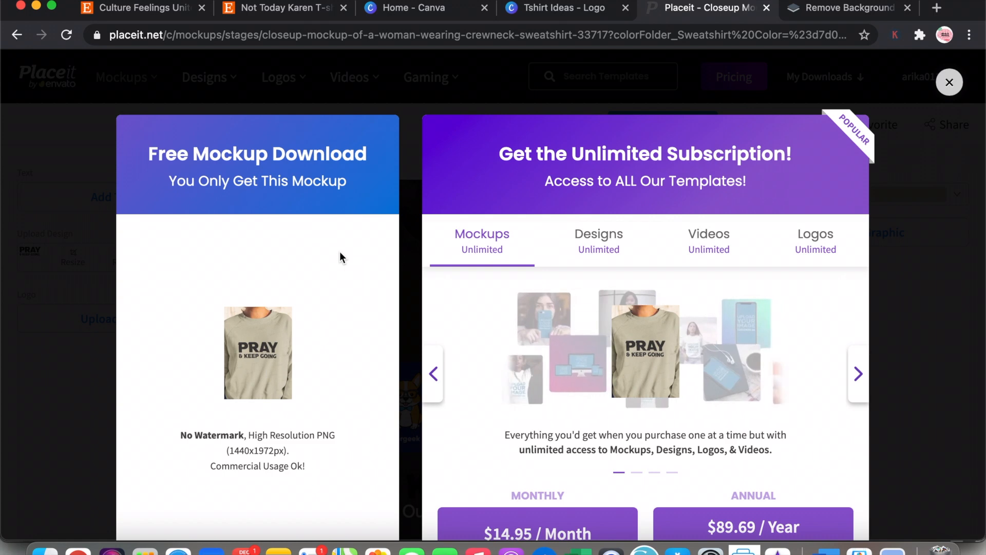
{"action": "scroll", "coordinate": [340, 251], "scroll_direction": "down", "scroll_amount": 3}
{"action": "left_click", "coordinate": [255, 469]}
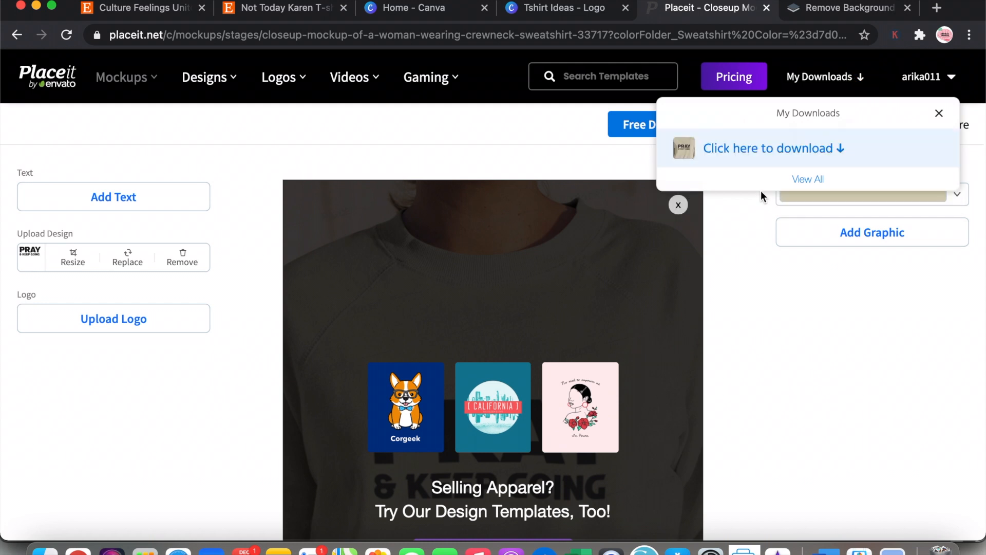
{"action": "left_click", "coordinate": [761, 152]}
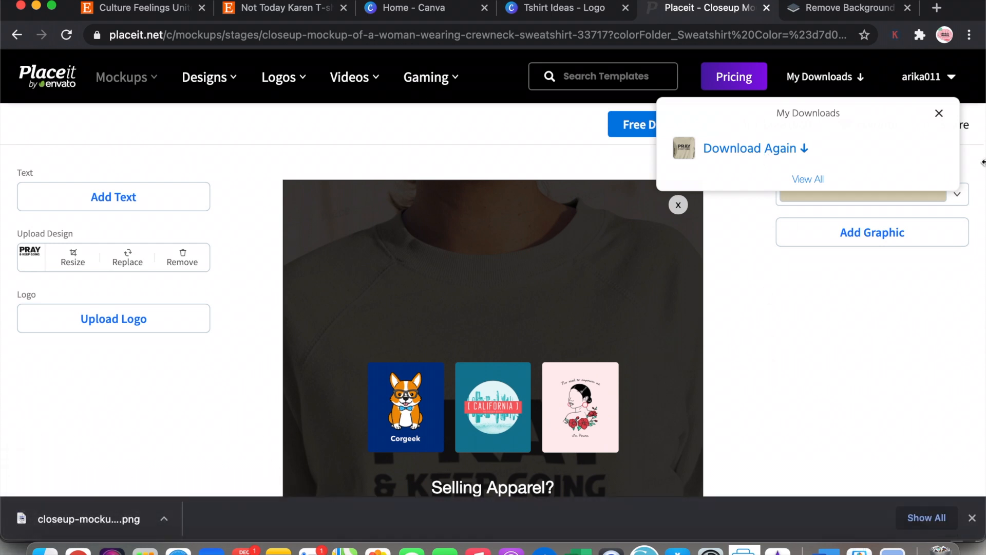
{"action": "left_click", "coordinate": [939, 116]}
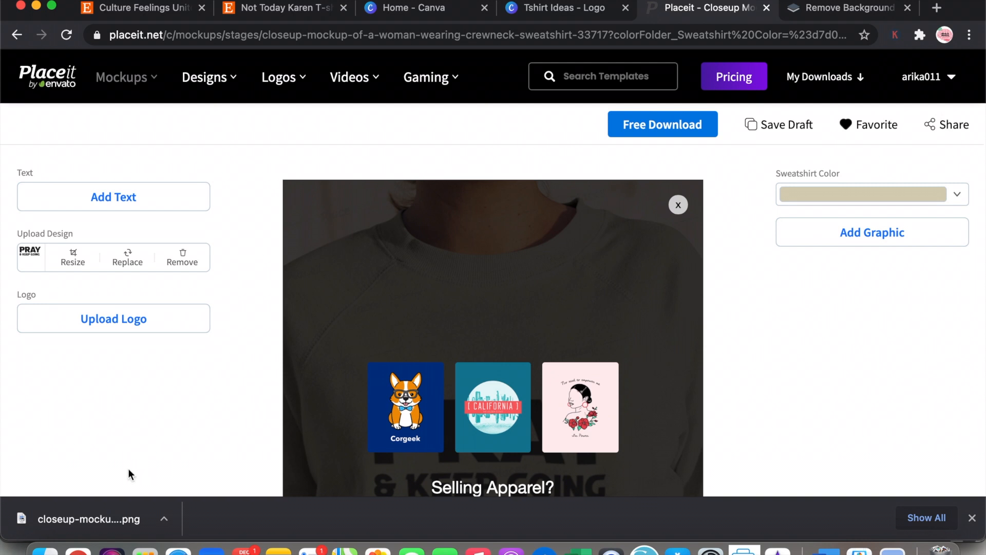
{"action": "left_click", "coordinate": [58, 523]}
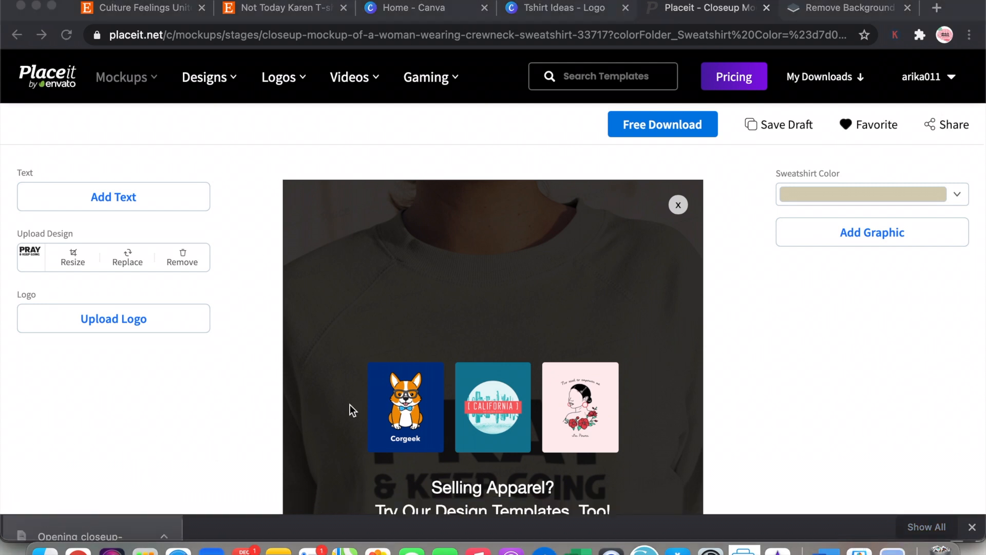